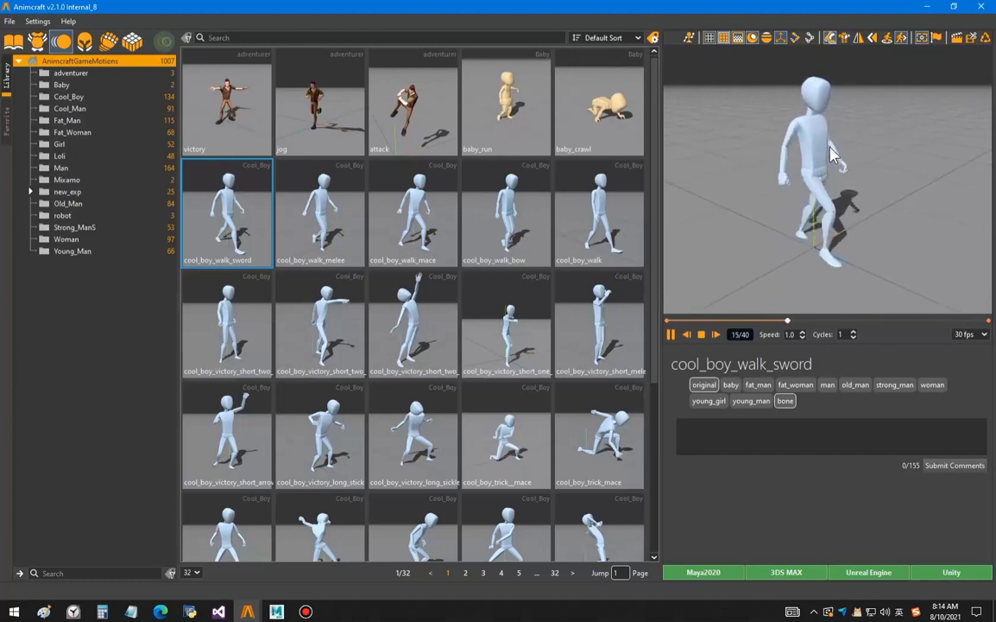
# Inspect the cool_boy_walk_sword motion in the preview from several angles and scrub it to frame 29.
pyautogui.moveTo(802, 225); pyautogui.dragTo(824, 246)
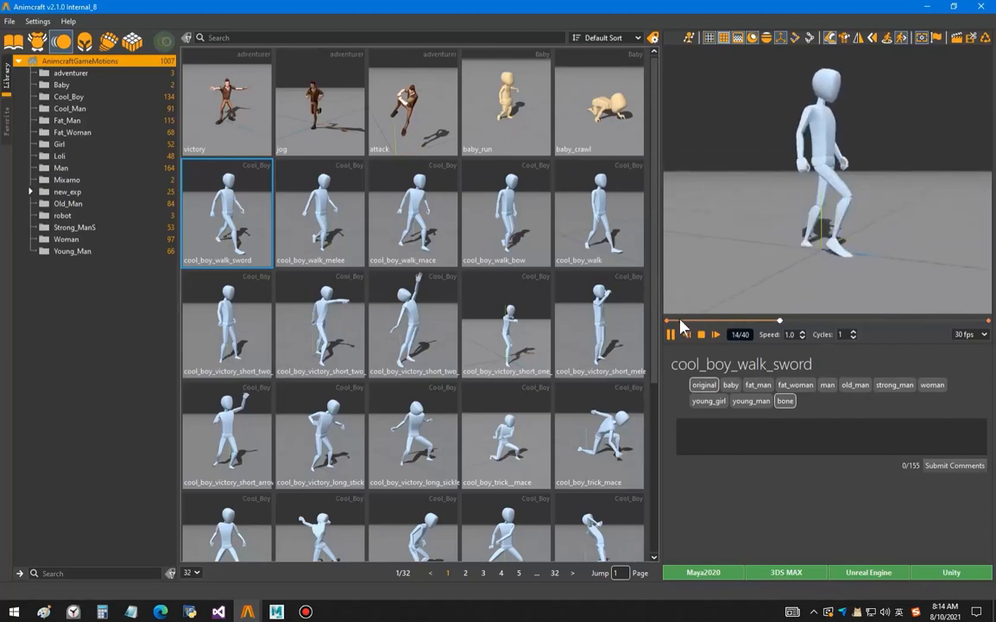
pyautogui.click(873, 320)
pyautogui.moveTo(860, 319); pyautogui.dragTo(901, 321)
pyautogui.moveTo(855, 232); pyautogui.dragTo(824, 263)
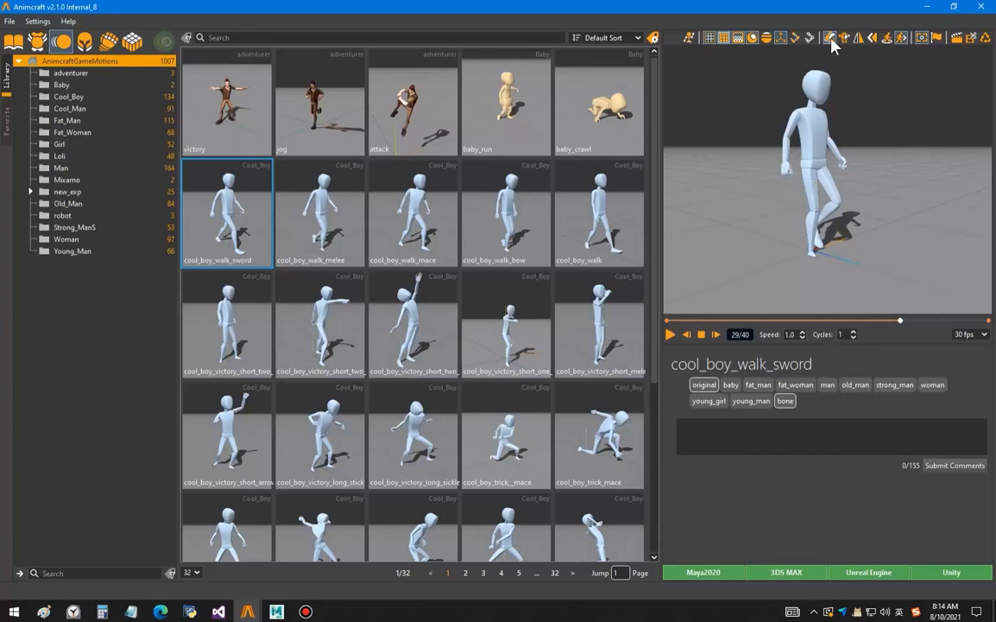
pyautogui.moveTo(814, 257)
pyautogui.mouseDown()
pyautogui.moveTo(841, 242)
pyautogui.moveTo(818, 276)
pyautogui.moveTo(869, 256)
pyautogui.moveTo(268, 198)
pyautogui.moveTo(752, 216)
pyautogui.moveTo(847, 260)
pyautogui.moveTo(805, 248)
pyautogui.mouseUp()
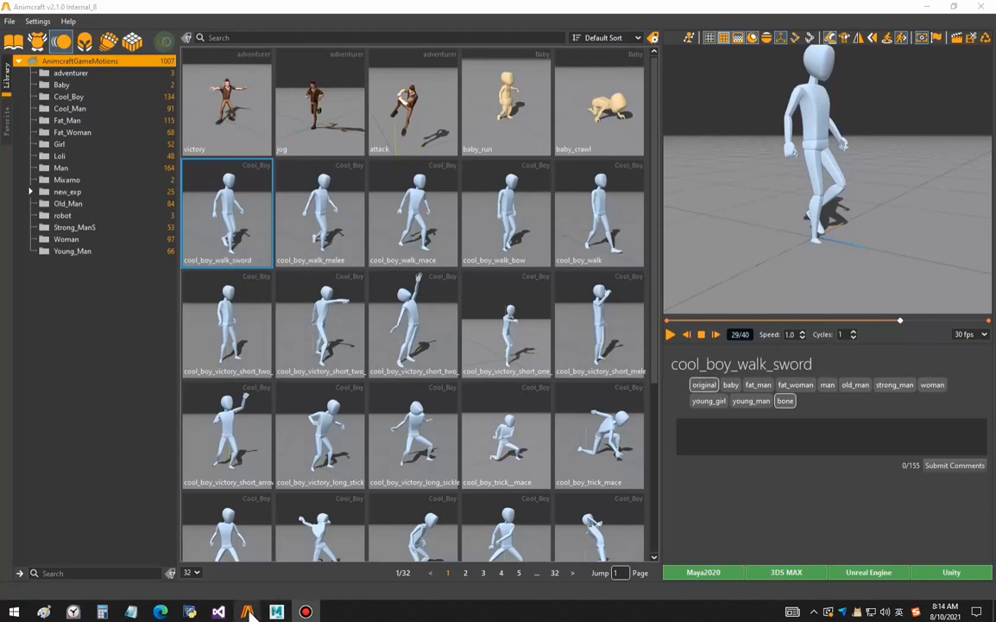
# Switch to Maya, decline the keyframe conversion, and reopen the AdvancedSkeletonSampleRig.ma scene from G:\ac_resources\ac_samples.
pyautogui.click(276, 611)
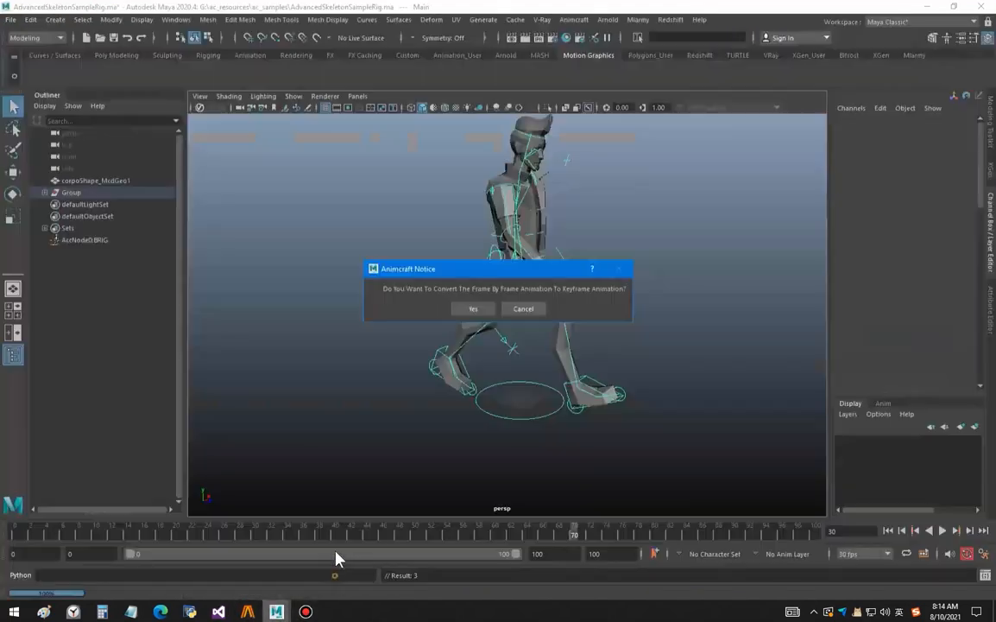
pyautogui.click(521, 310)
pyautogui.click(10, 19)
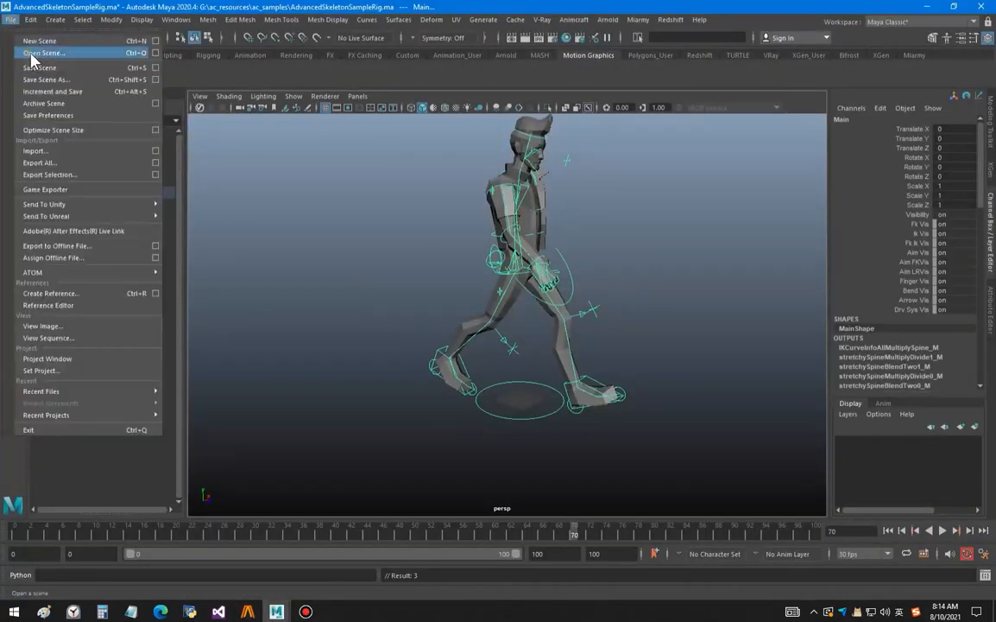
pyautogui.click(41, 52)
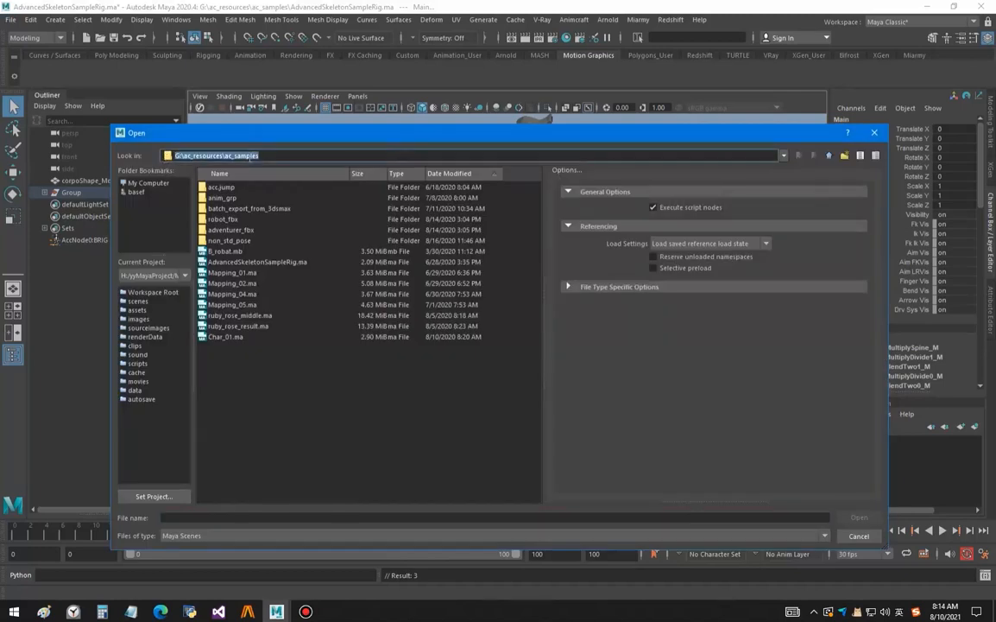
pyautogui.click(251, 155)
pyautogui.click(229, 156)
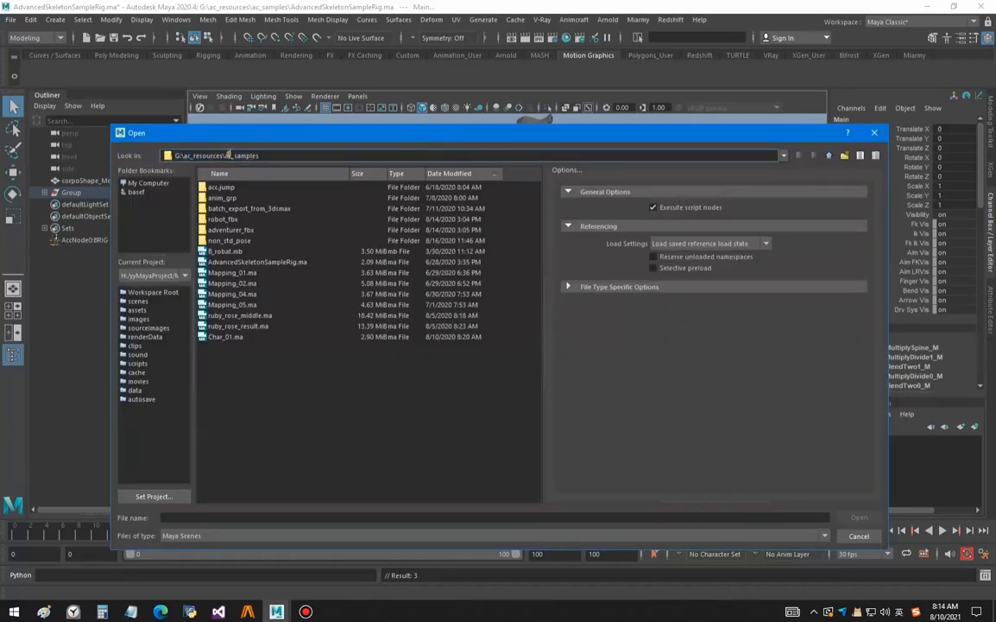
pyautogui.click(250, 262)
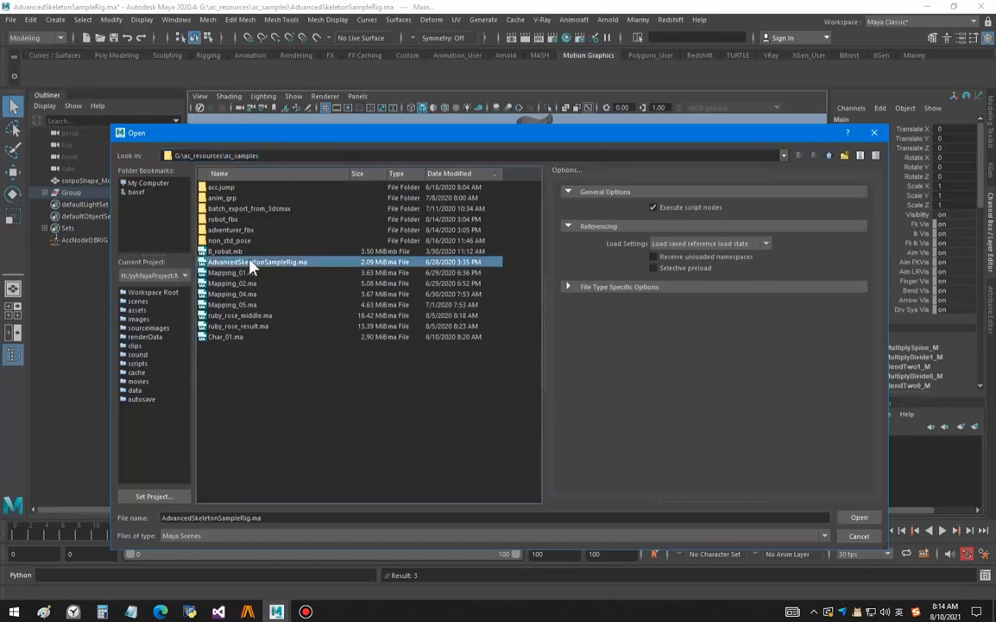
pyautogui.click(872, 516)
pyautogui.click(514, 310)
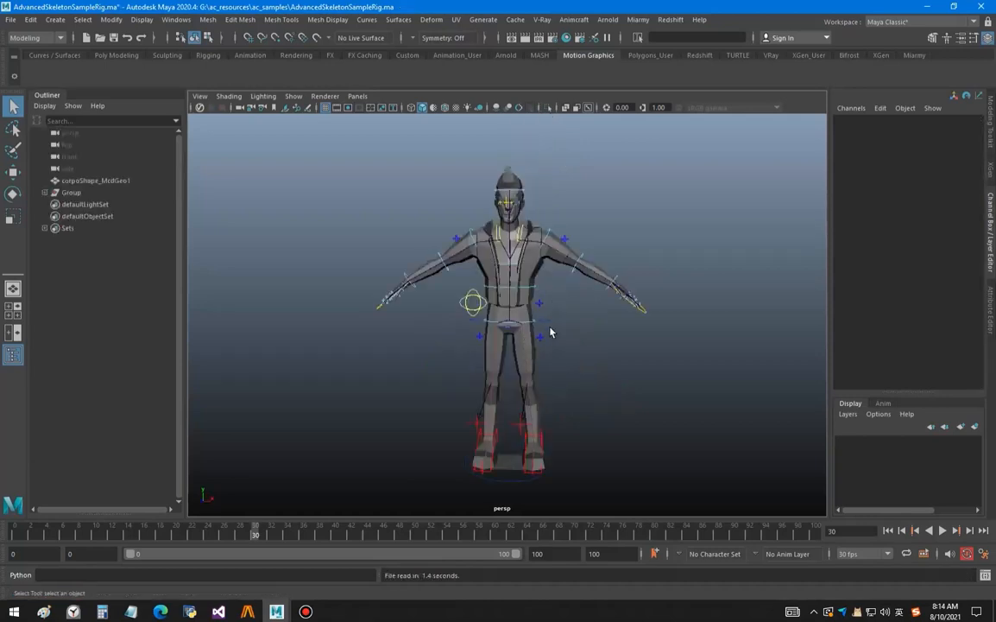
# Select the rig's RootX_M controller and open Animcraft's Controller Mapping Editor beside the character.
pyautogui.click(545, 321)
pyautogui.keyDown('alt'); pyautogui.moveTo(474, 333); pyautogui.dragTo(507, 345); pyautogui.keyUp('alt')
pyautogui.keyDown('alt'); pyautogui.moveTo(507, 346); pyautogui.dragTo(533, 334, button='middle'); pyautogui.keyUp('alt')
pyautogui.click(576, 21)
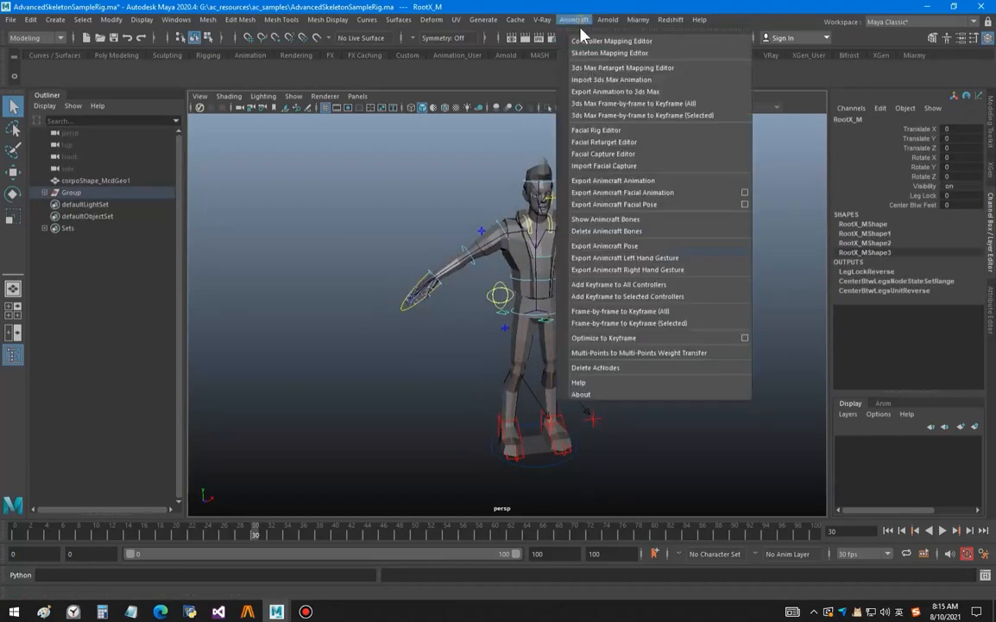
pyautogui.click(603, 43)
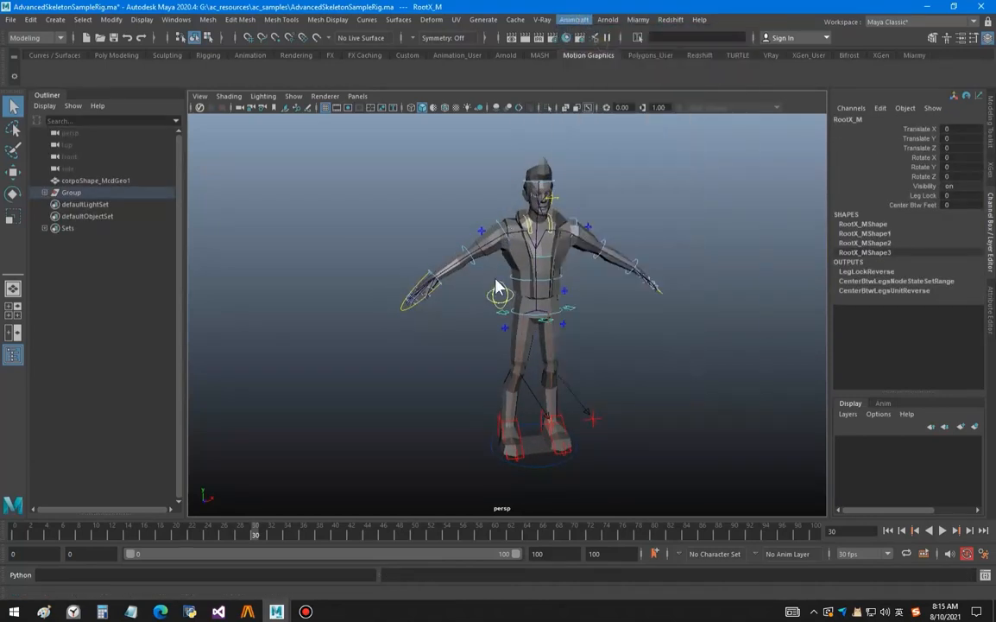
pyautogui.moveTo(473, 141); pyautogui.dragTo(228, 135)
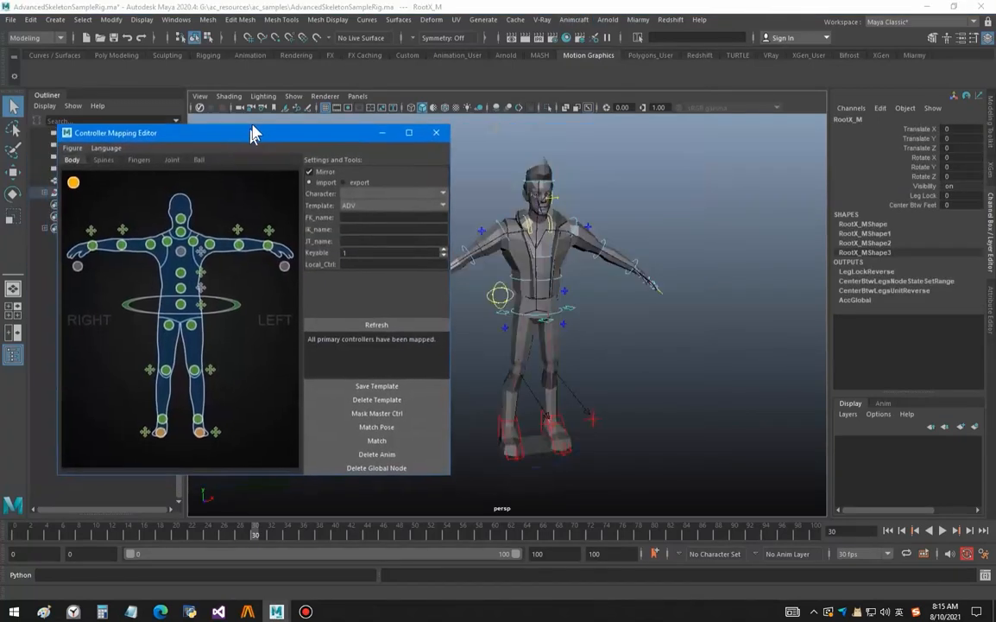
# Match the character using the ADV template, accept the T-pose notice, and close the Controller Mapping Editor.
pyautogui.keyDown('alt'); pyautogui.moveTo(540, 355); pyautogui.dragTo(551, 383); pyautogui.keyUp('alt')
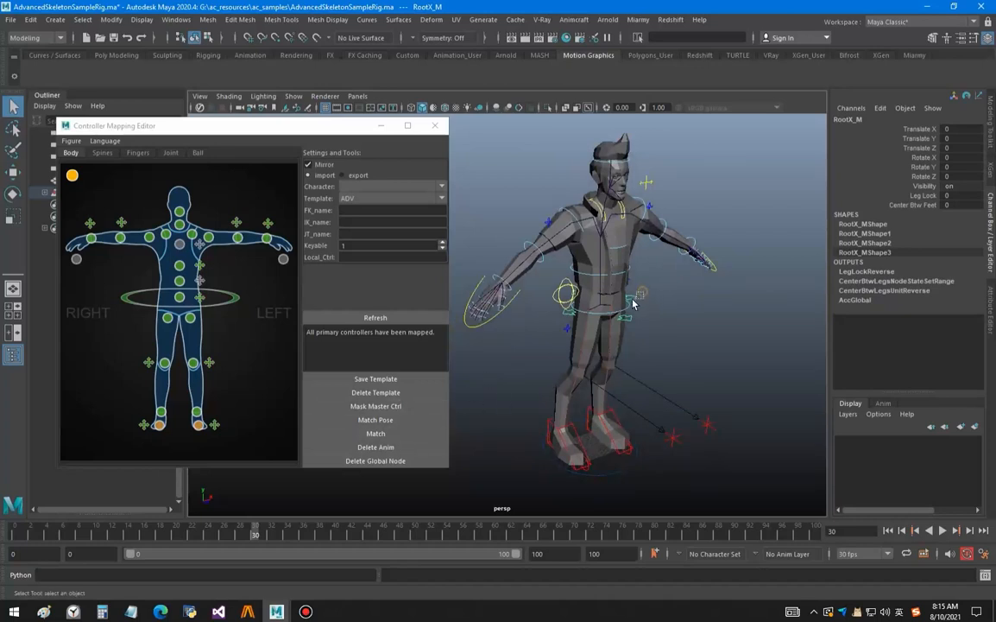
pyautogui.click(375, 433)
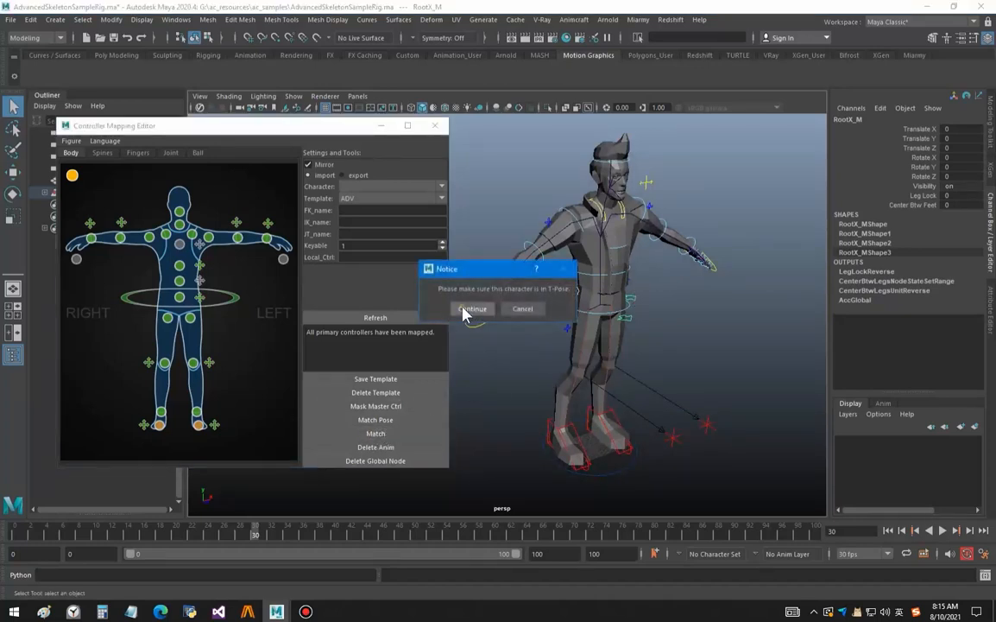
pyautogui.click(467, 312)
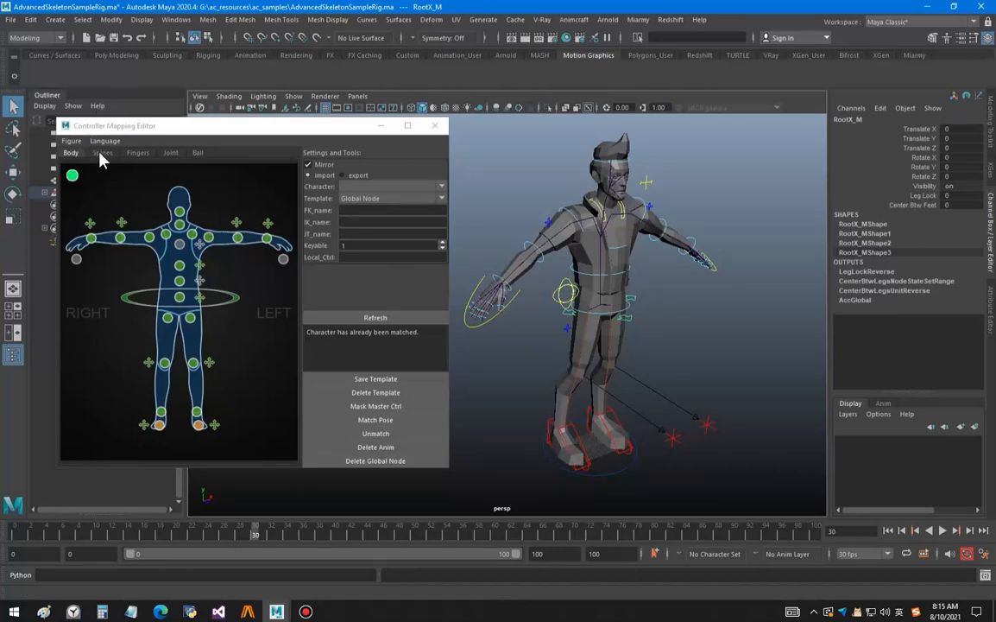
pyautogui.click(104, 153)
pyautogui.click(139, 153)
pyautogui.click(70, 153)
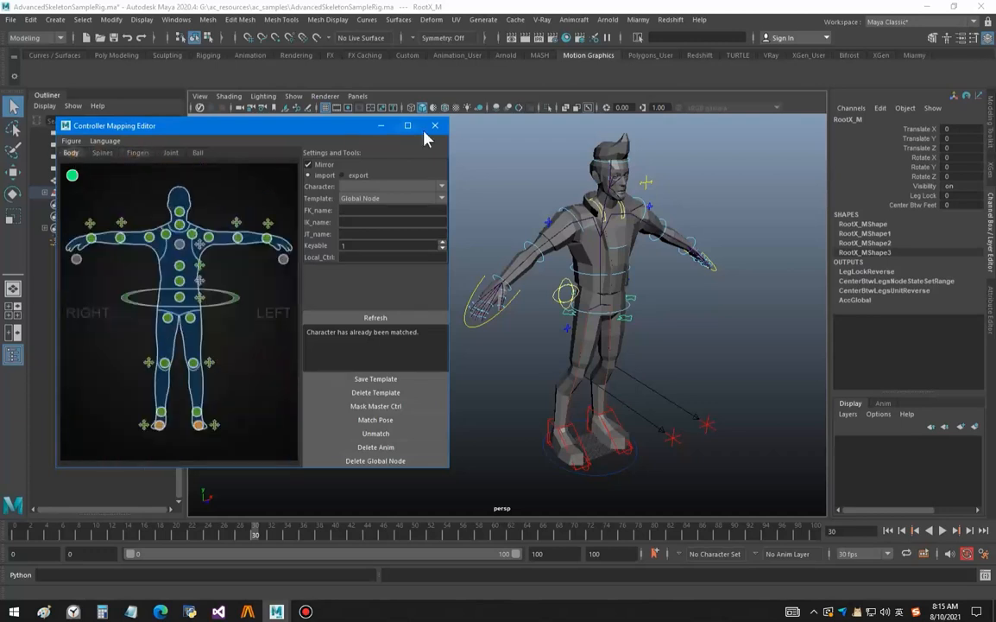
pyautogui.click(434, 125)
pyautogui.keyDown('alt'); pyautogui.moveTo(640, 321); pyautogui.dragTo(535, 325); pyautogui.keyUp('alt')
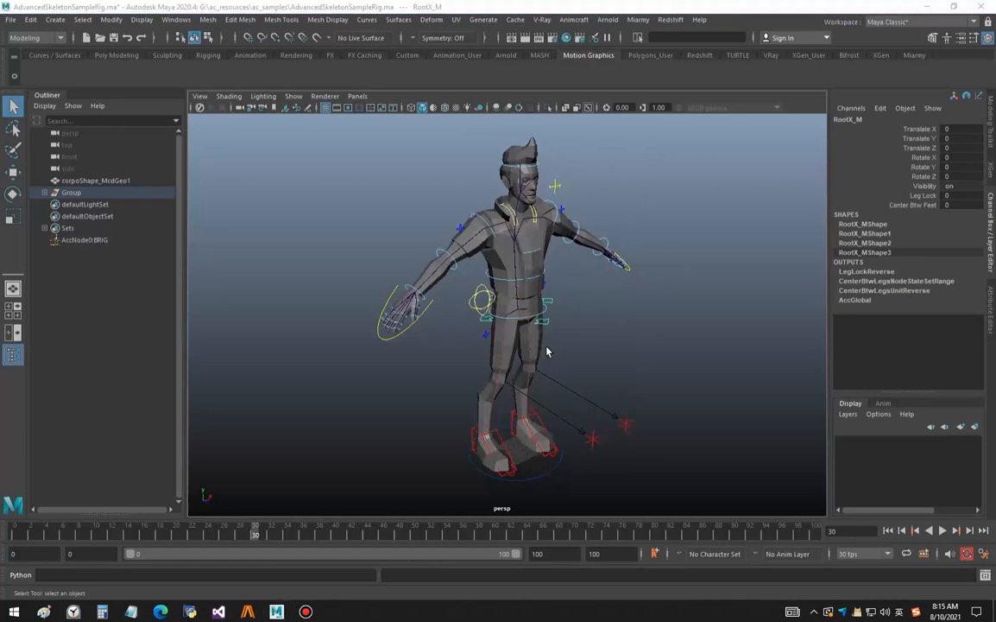
pyautogui.click(279, 613)
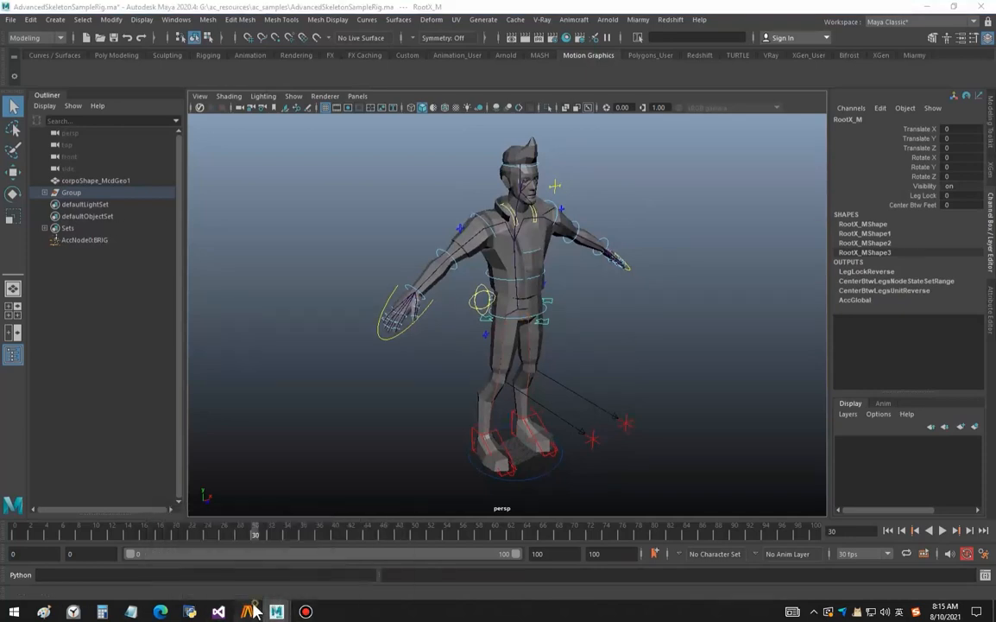
pyautogui.click(333, 561)
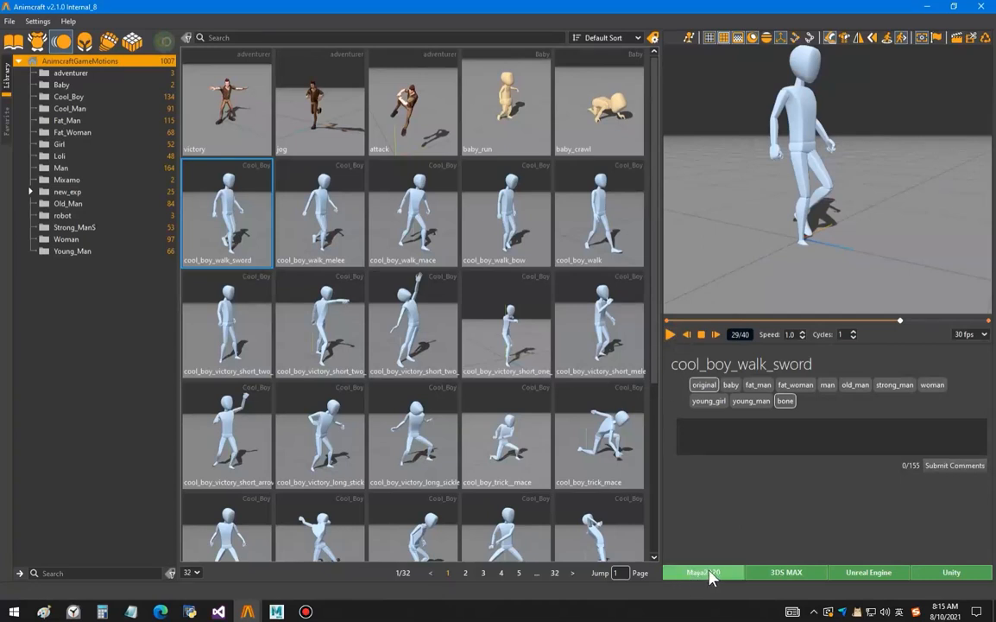
pyautogui.click(684, 576)
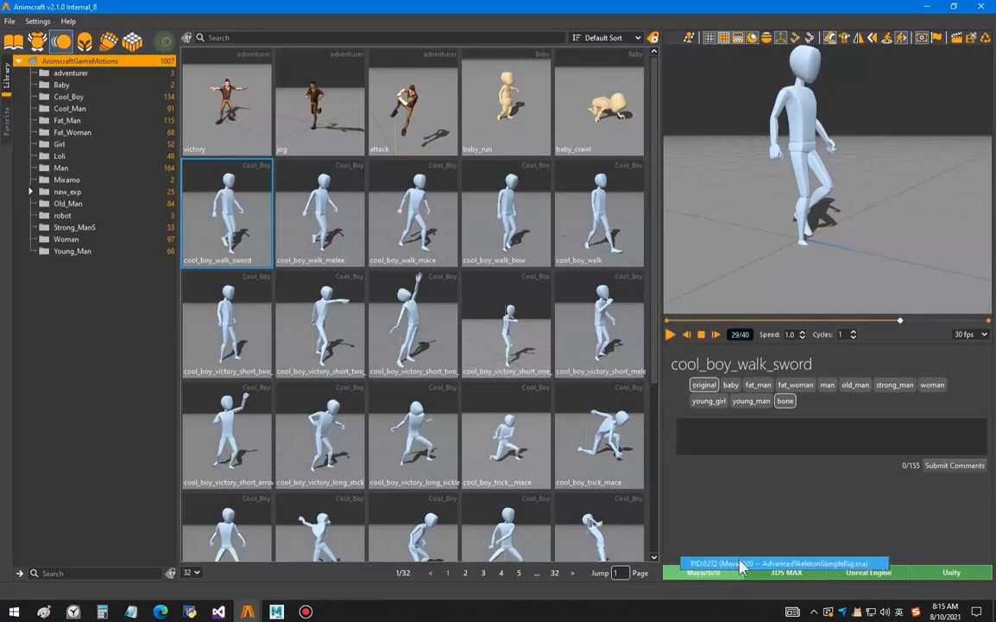
pyautogui.click(740, 564)
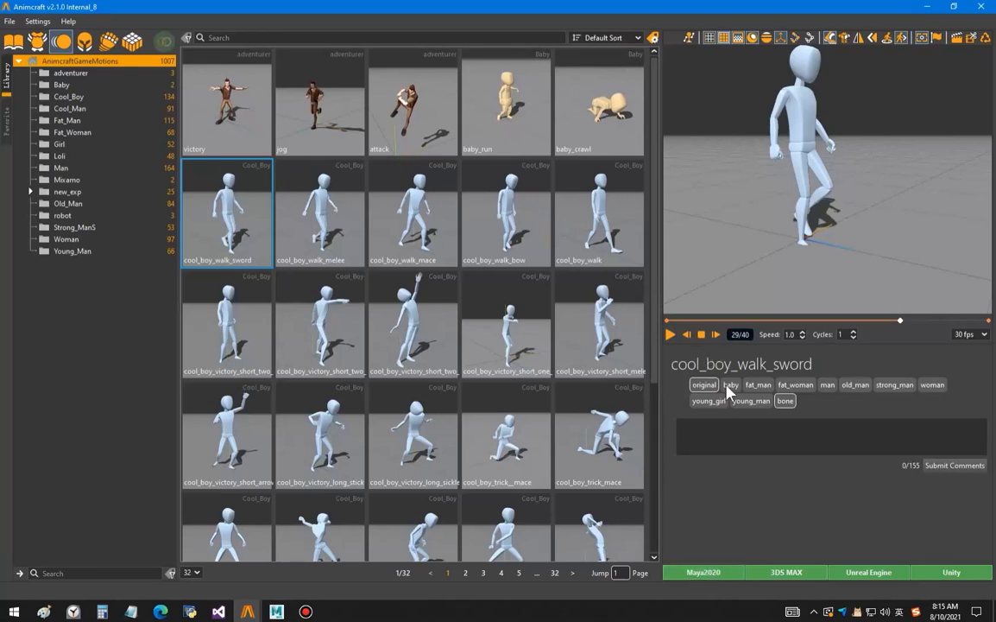
pyautogui.moveTo(793, 234); pyautogui.dragTo(744, 203)
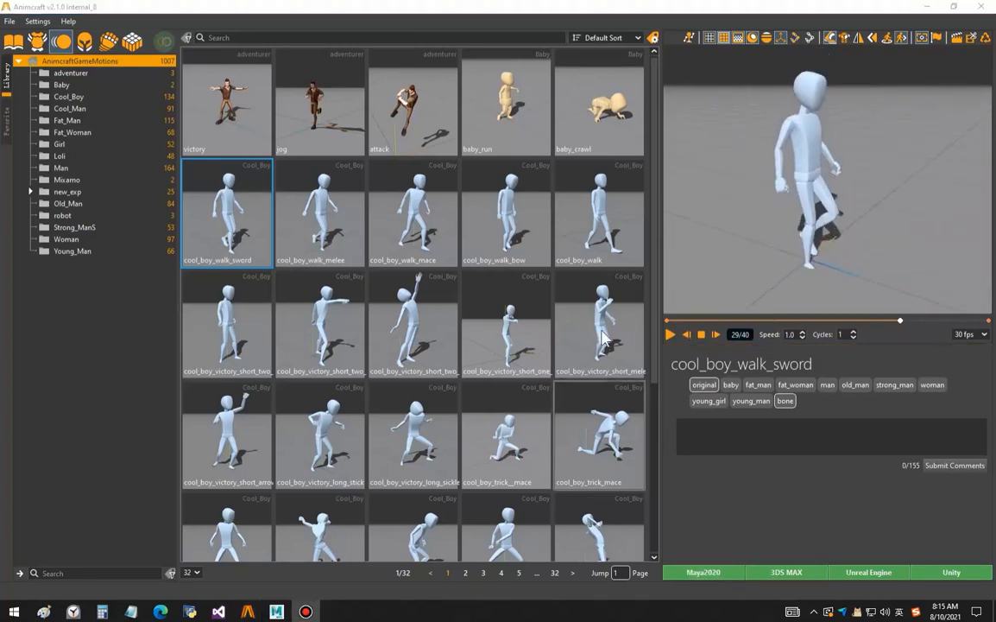
pyautogui.click(719, 572)
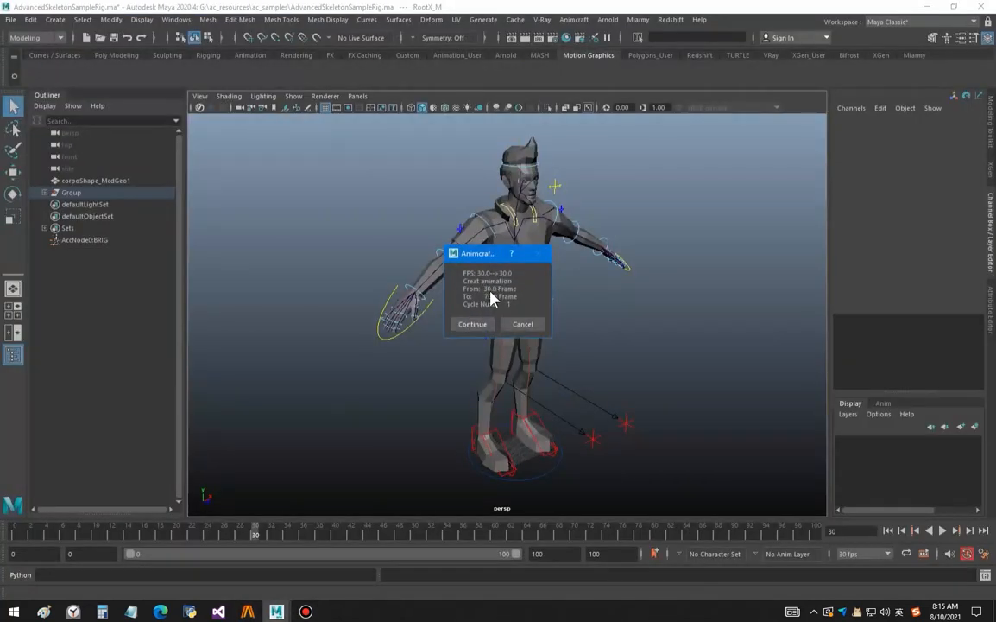
pyautogui.click(520, 325)
# Move the scene's current time to frame 0.
pyautogui.moveTo(253, 537); pyautogui.dragTo(52, 535)
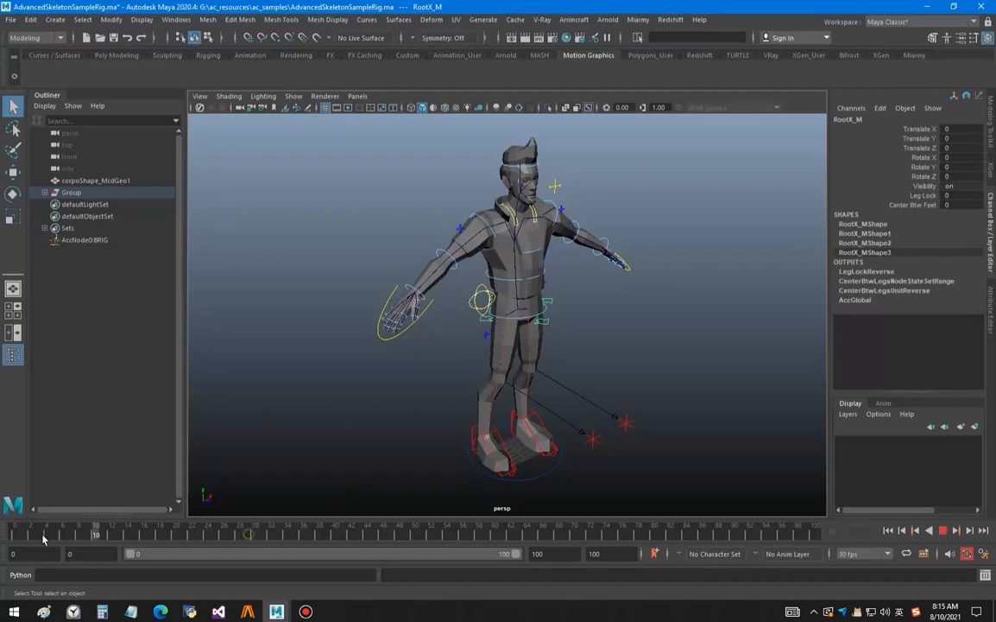
pyautogui.keyDown('alt'); pyautogui.moveTo(518, 421); pyautogui.dragTo(557, 425); pyautogui.keyUp('alt')
pyautogui.keyDown('alt'); pyautogui.moveTo(557, 419); pyautogui.dragTo(523, 385, button='right'); pyautogui.keyUp('alt')
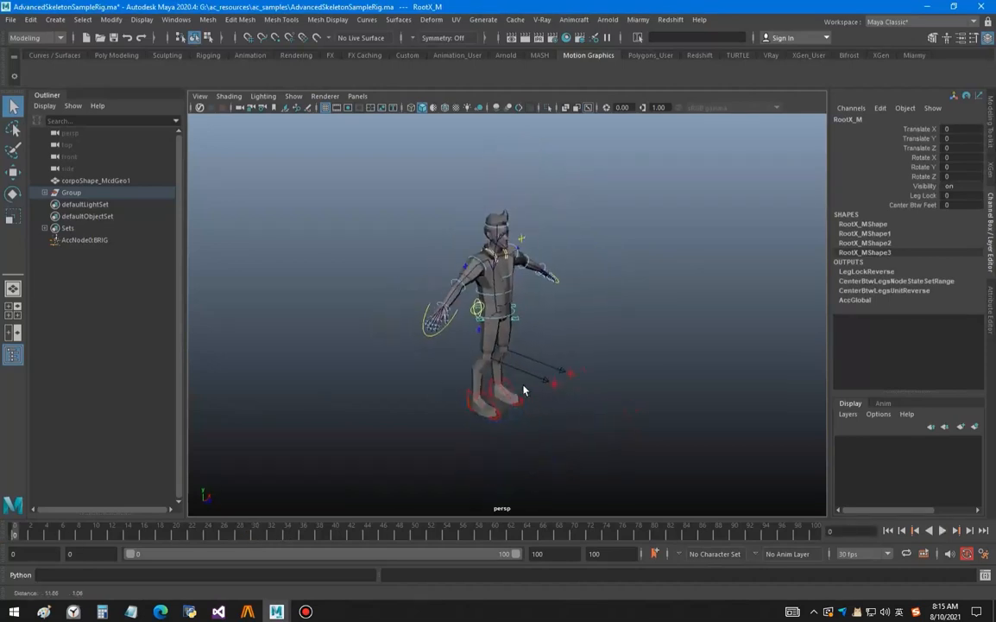
# Send cool_boy_walk_sword from Animcraft to Maya2020, starting from the character's current position with Character Direction, and decline keyframe conversion.
pyautogui.hotkey('alt', 'Tab')
pyautogui.click(703, 570)
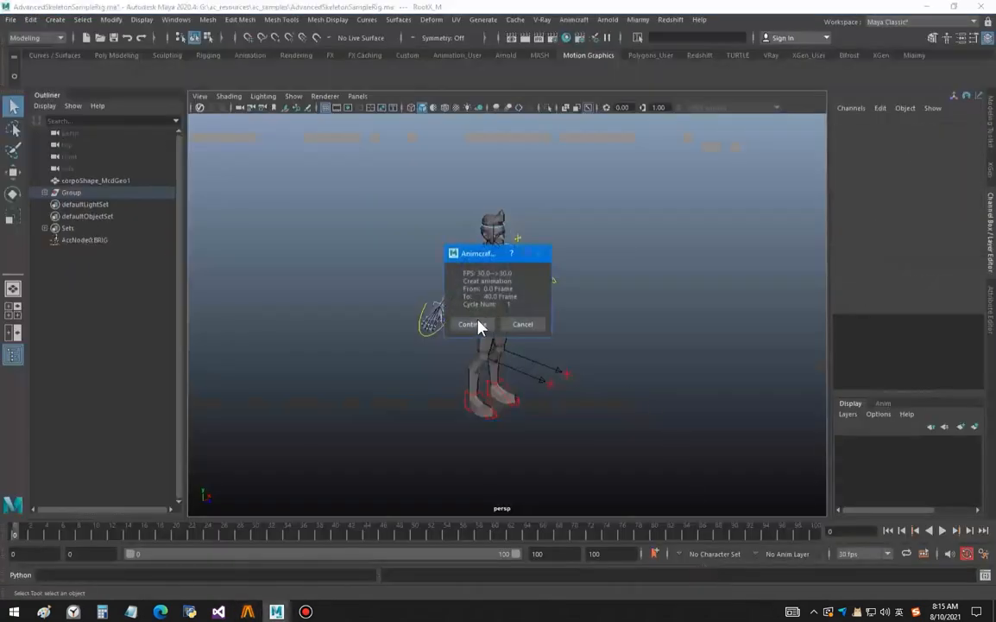
pyautogui.click(472, 324)
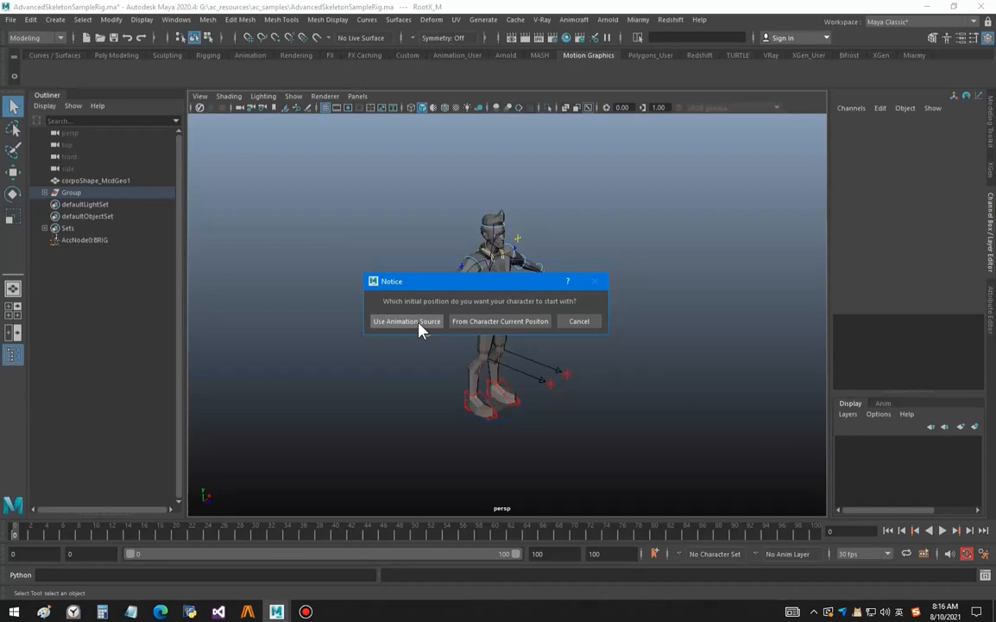
pyautogui.click(492, 322)
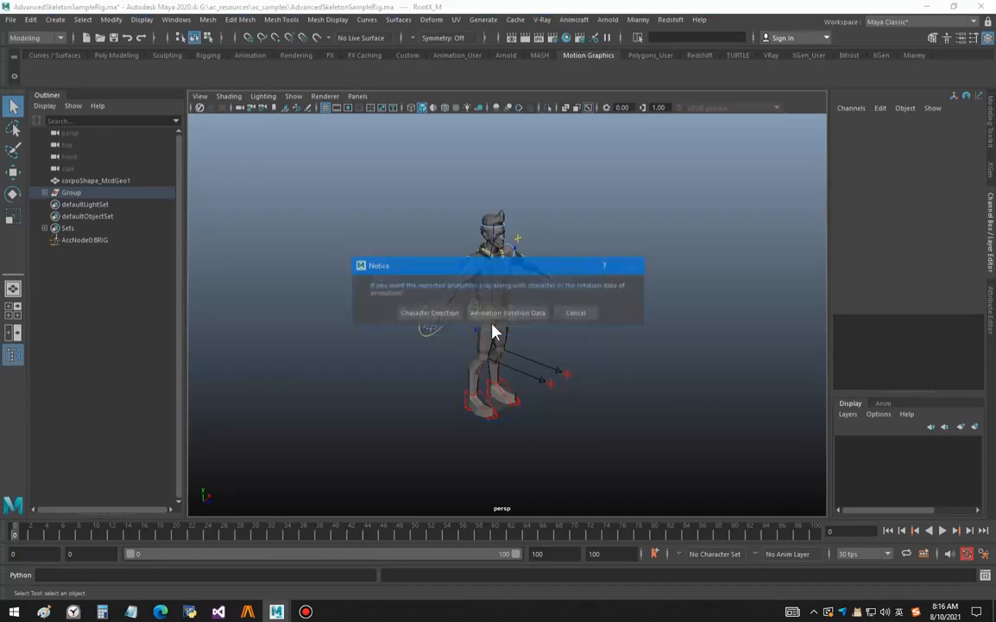
pyautogui.click(436, 319)
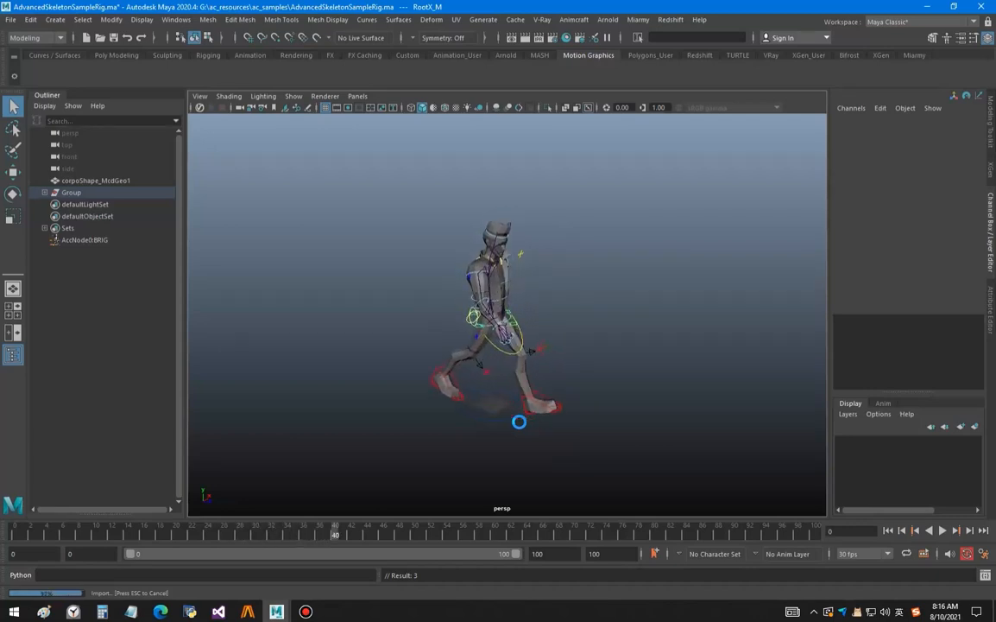
pyautogui.click(520, 311)
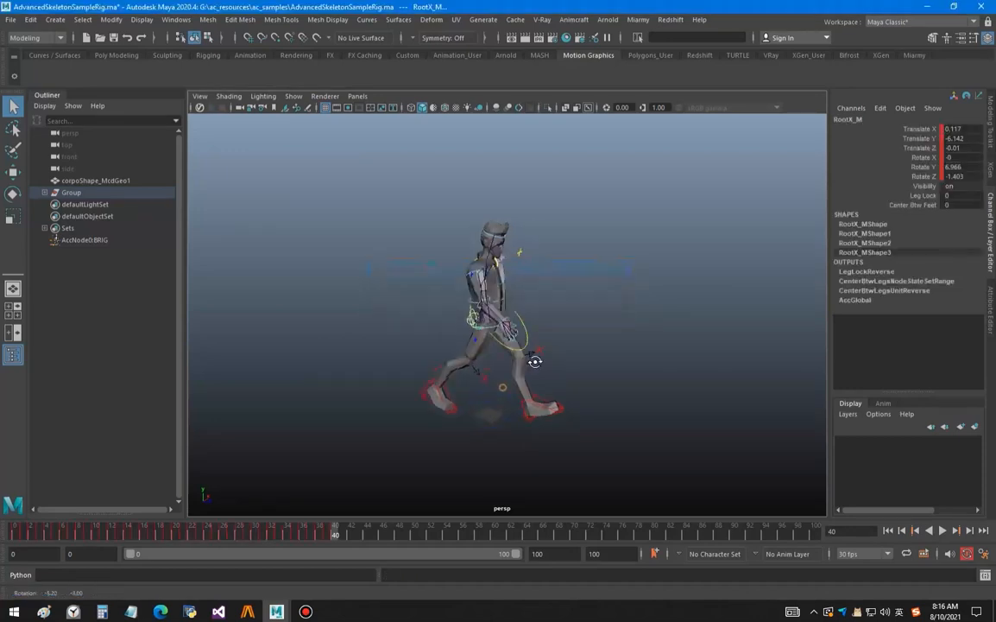
# Scrub and play the imported walk on the rig, then select the right foot's IKLeg_R controller.
pyautogui.moveTo(290, 532)
pyautogui.mouseDown()
pyautogui.moveTo(244, 524)
pyautogui.moveTo(279, 524)
pyautogui.mouseUp()
pyautogui.moveTo(505, 436)
pyautogui.keyDown('alt'); pyautogui.mouseDown()
pyautogui.moveTo(540, 437)
pyautogui.moveTo(489, 435)
pyautogui.moveTo(515, 435)
pyautogui.mouseUp(); pyautogui.keyUp('alt')
pyautogui.hotkey('alt', 'v')
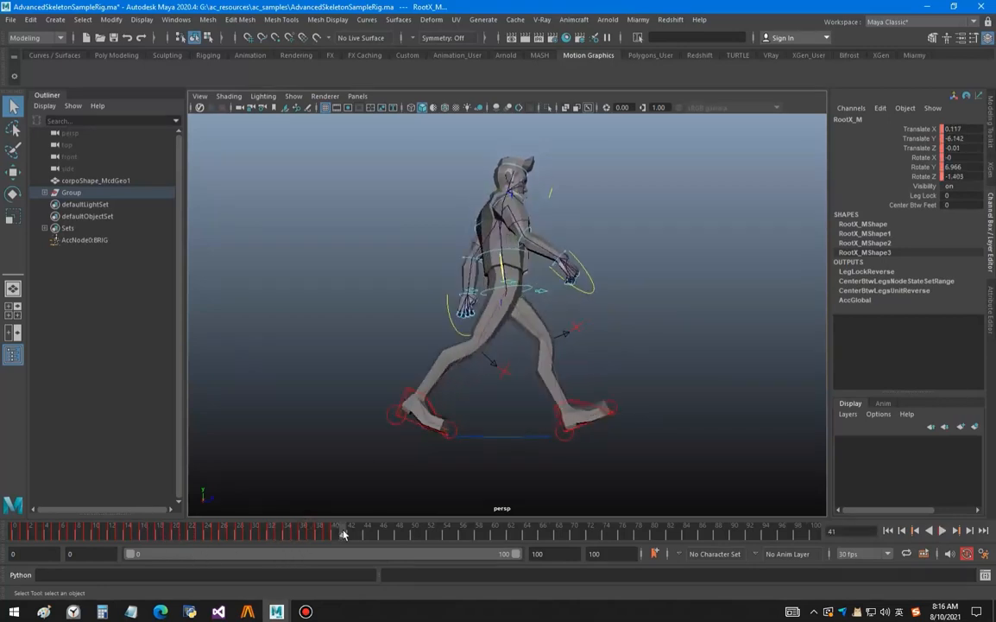
pyautogui.hotkey('alt', 'v')
pyautogui.click(452, 393)
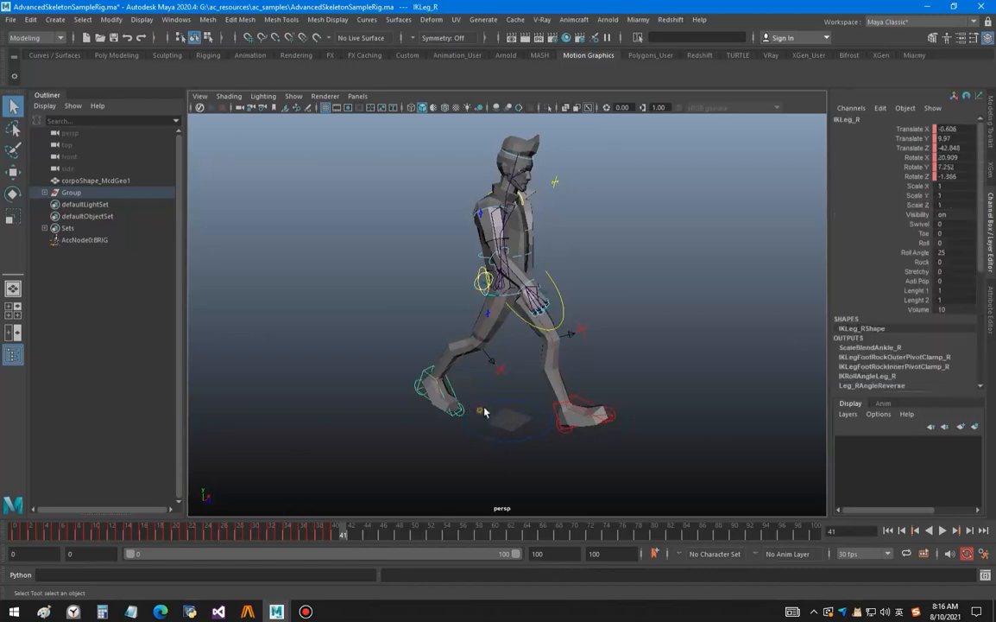
# Switch to Animcraft and play the cool_boy_walk_sword preview, pausing it at frame 16.
pyautogui.hotkey('alt', 'Tab')
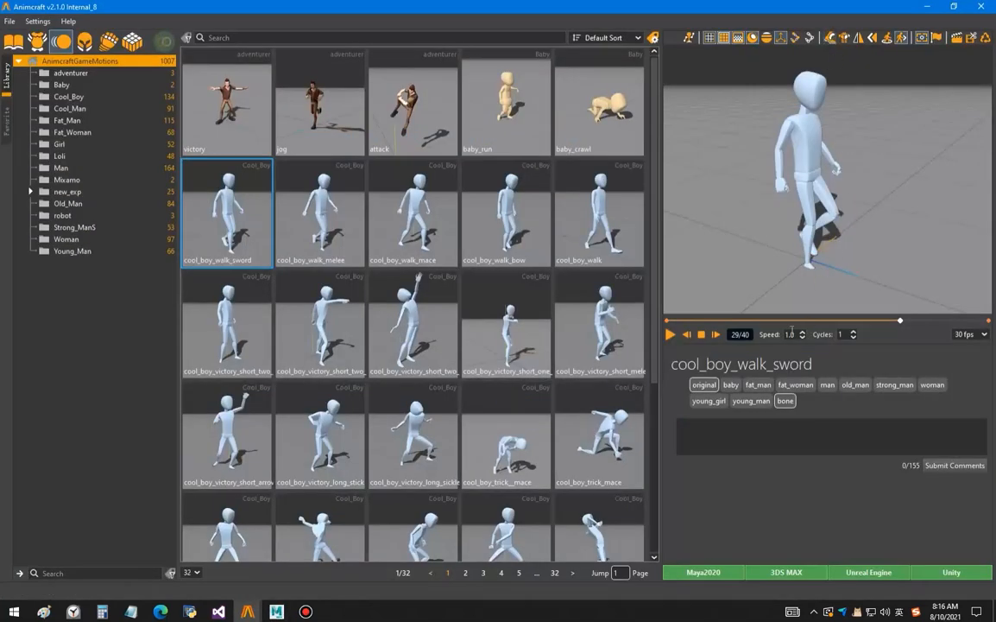
pyautogui.click(671, 336)
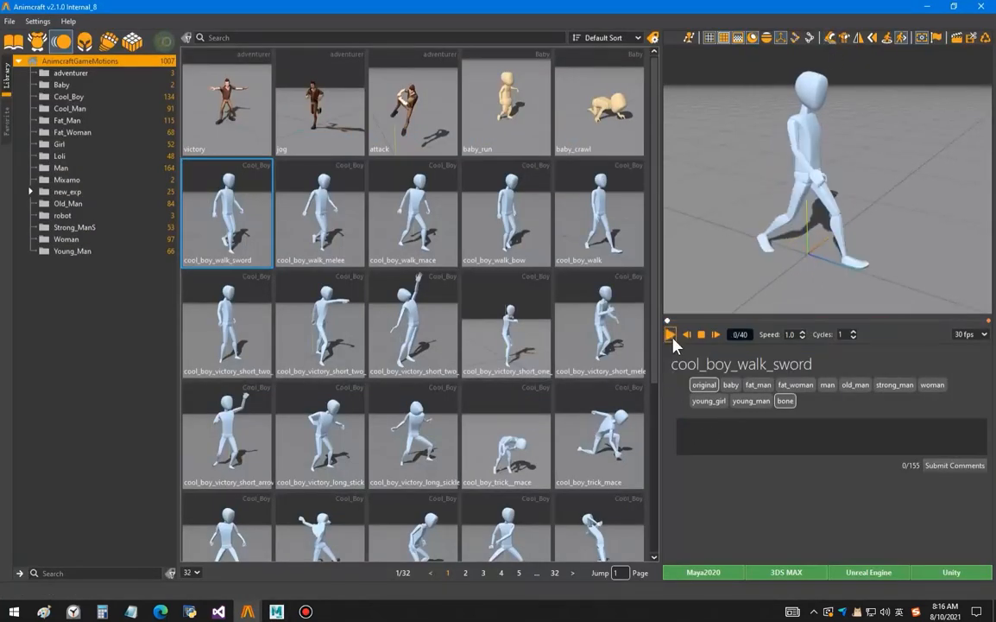
pyautogui.click(673, 337)
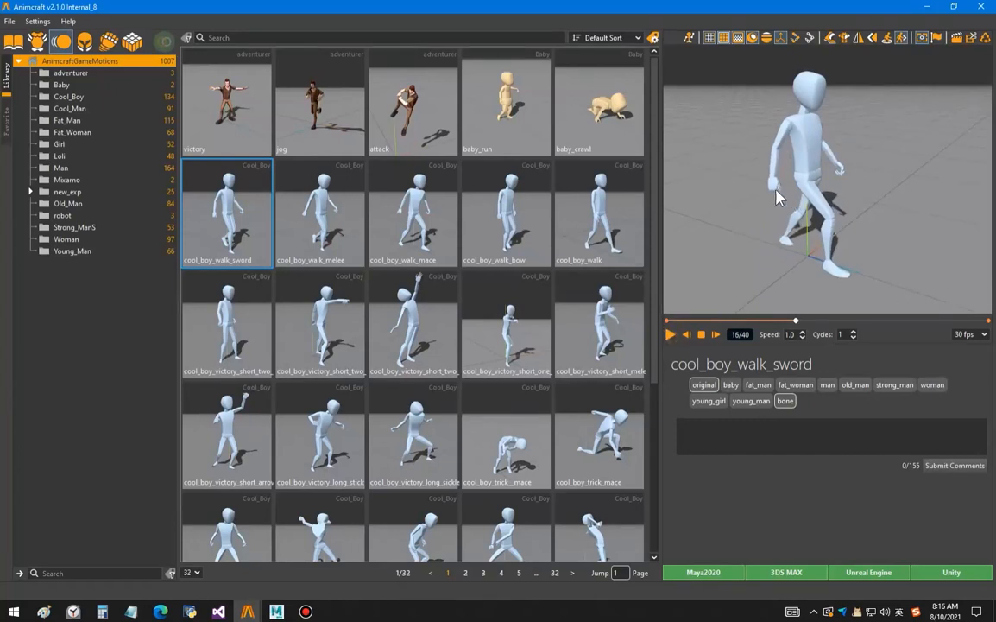
# Trim the cool_boy_walk_sword preview range to frames 4 through 29, then play it and pause at frame 17.
pyautogui.moveTo(989, 321); pyautogui.dragTo(860, 325)
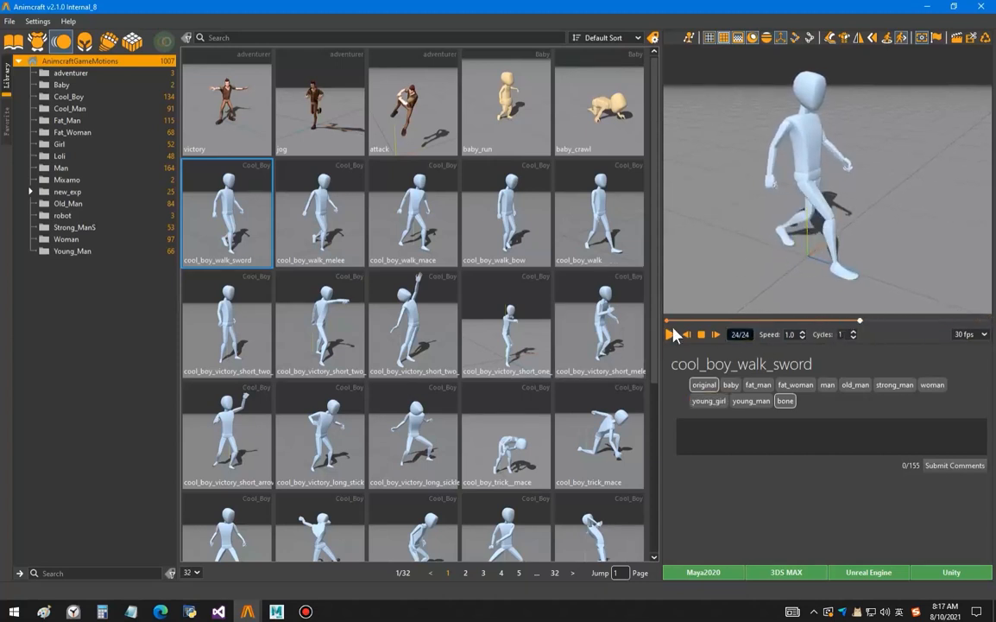
pyautogui.moveTo(668, 321); pyautogui.dragTo(699, 322)
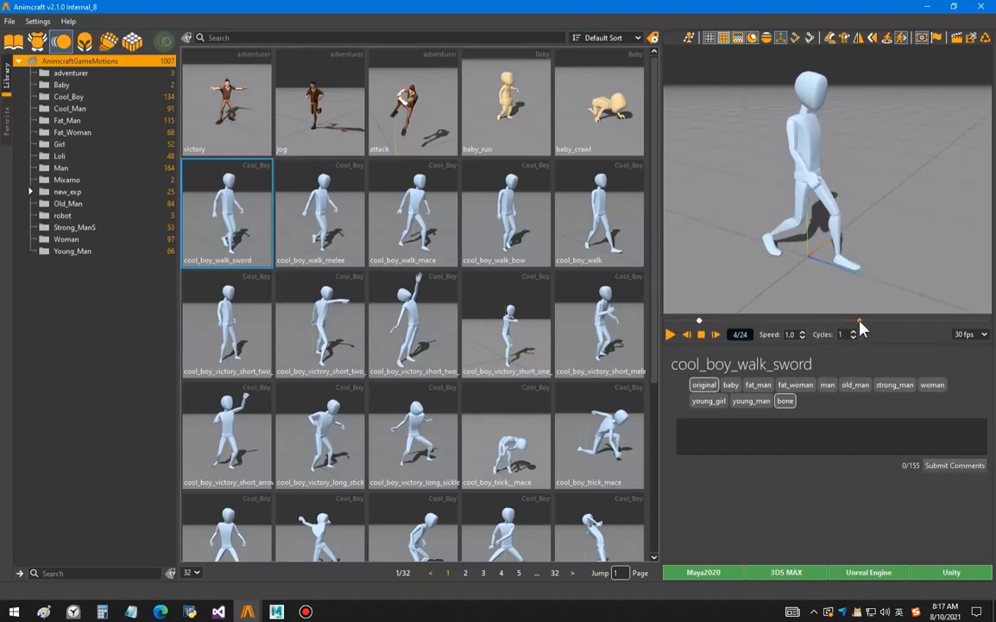
pyautogui.moveTo(860, 322); pyautogui.dragTo(901, 321)
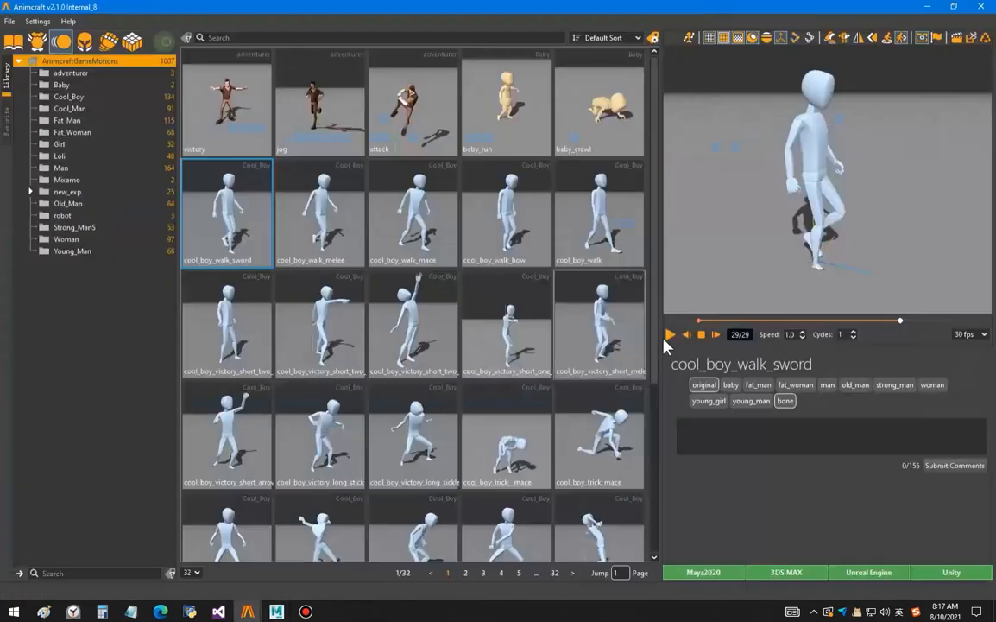
pyautogui.click(670, 334)
pyautogui.click(670, 334)
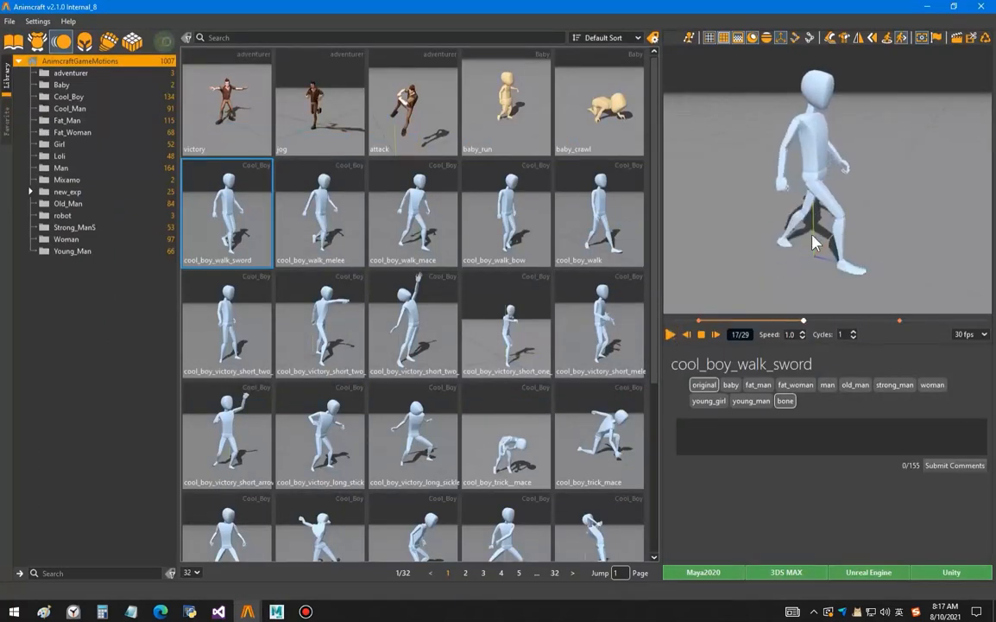
# Send the trimmed walk to Maya2020 from frame 41, starting from the character's current position, and decline keyframe conversion.
pyautogui.click(704, 573)
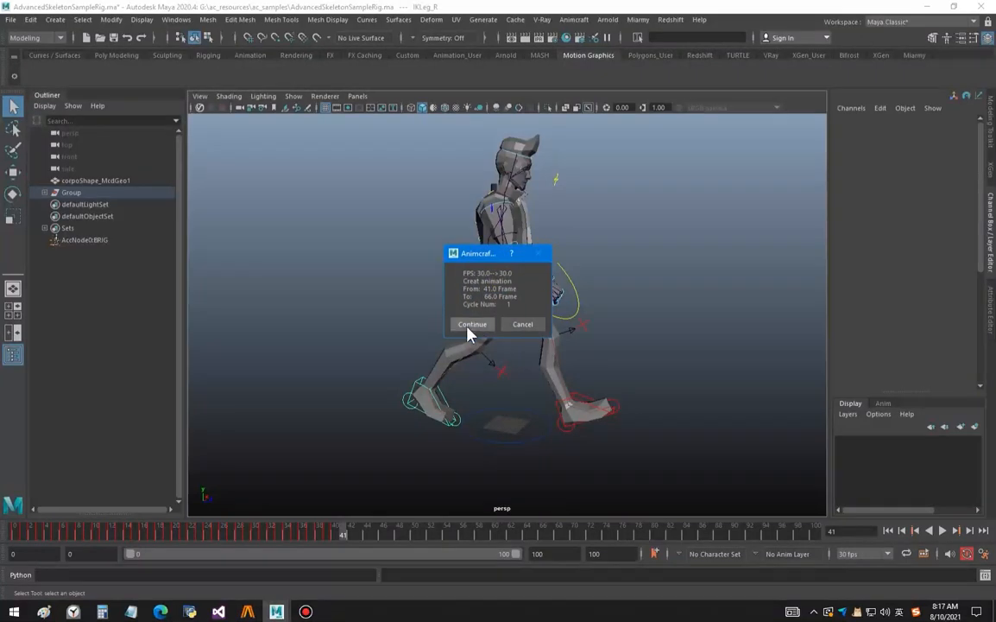
pyautogui.click(474, 329)
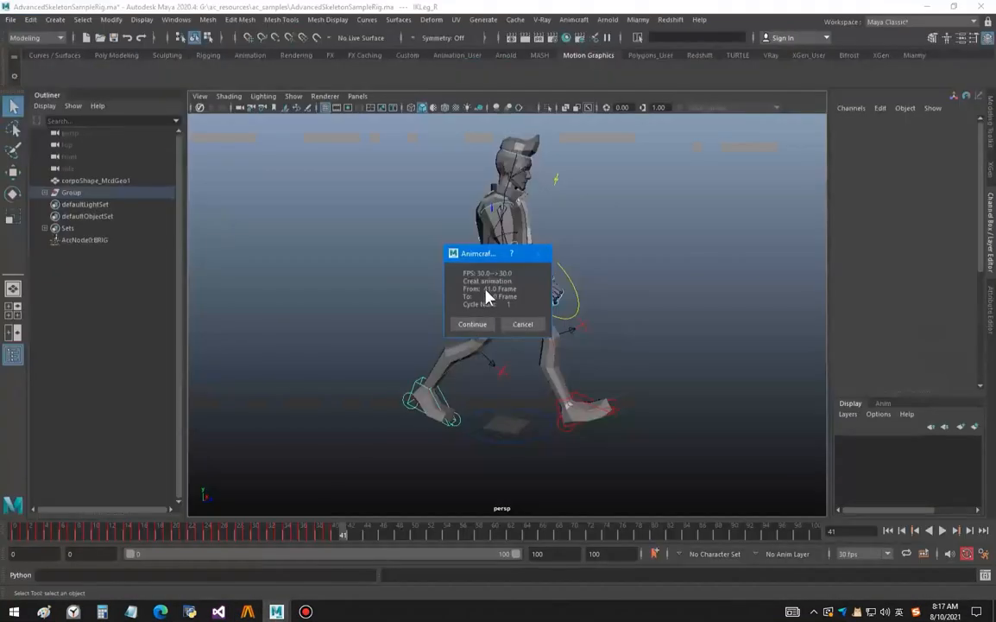
pyautogui.click(474, 324)
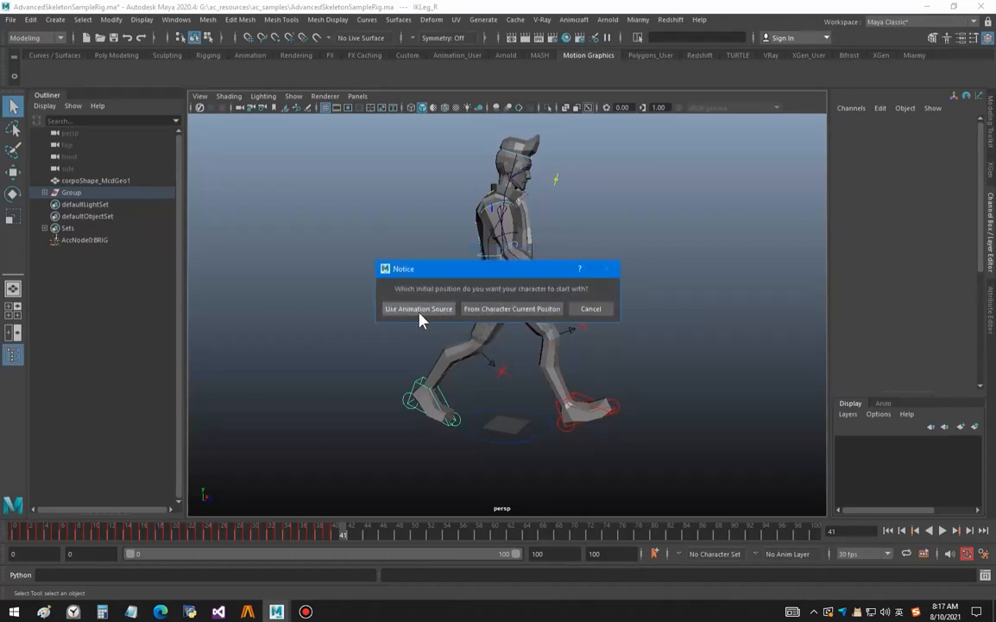
pyautogui.click(511, 311)
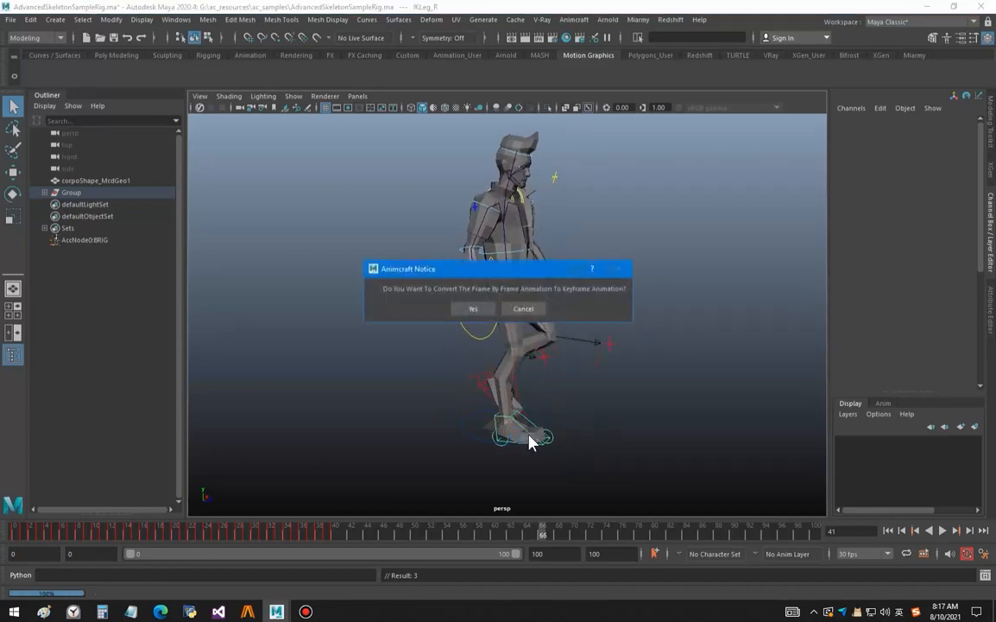
pyautogui.click(524, 309)
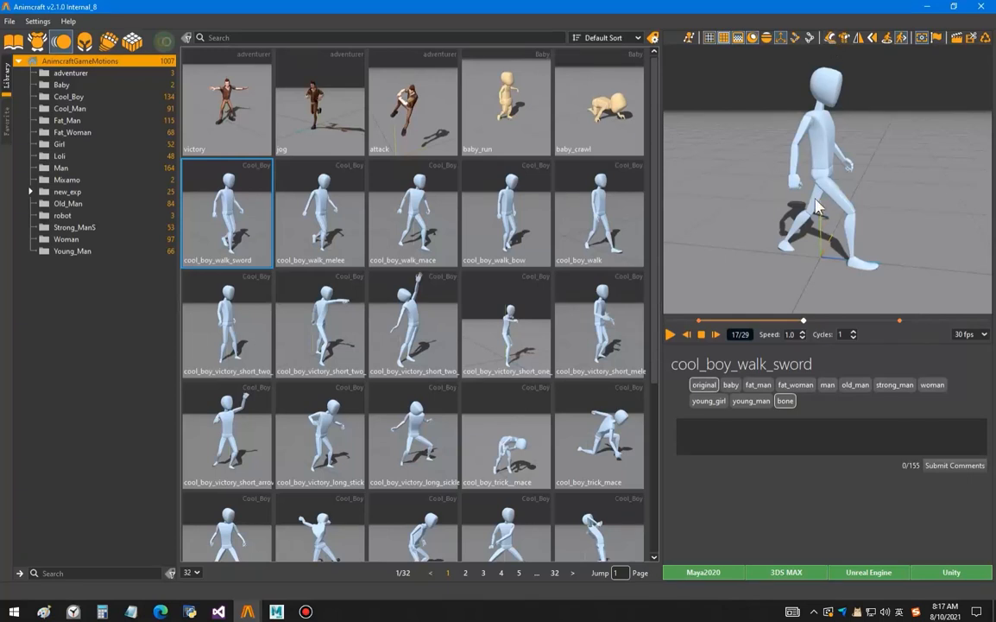
# Inspect the rig's newly imported walk pose in Maya, then switch back to Animcraft.
pyautogui.hotkey('alt', 'Tab')
pyautogui.keyDown('alt'); pyautogui.moveTo(572, 411); pyautogui.dragTo(480, 423); pyautogui.keyUp('alt')
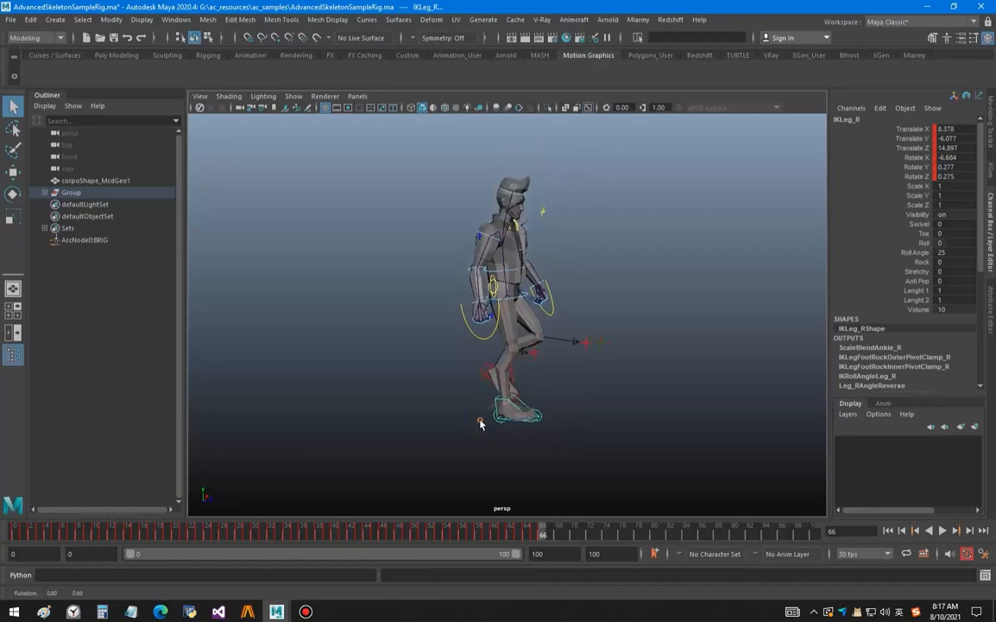
pyautogui.hotkey('alt', 'Tab')
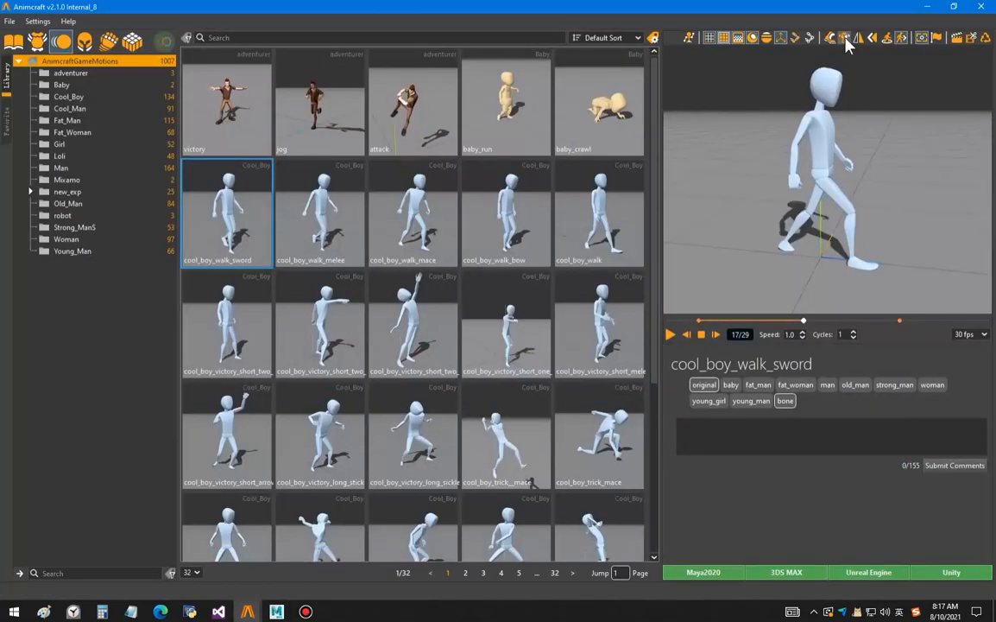
# Enable body-part selection for cool_boy_walk_sword and limit the transfer to the lower body.
pyautogui.click(846, 39)
pyautogui.moveTo(787, 209); pyautogui.dragTo(824, 198)
pyautogui.click(978, 123)
pyautogui.click(979, 101)
pyautogui.click(979, 124)
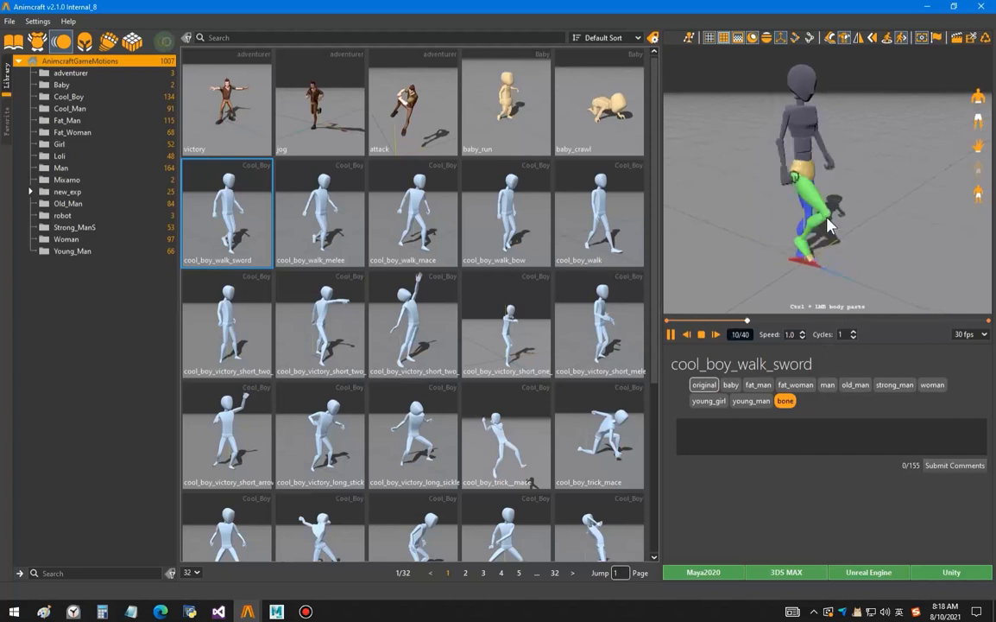
# Switch to Maya and move the current time to frame 67, just past the existing walk keys.
pyautogui.hotkey('alt', 'Tab')
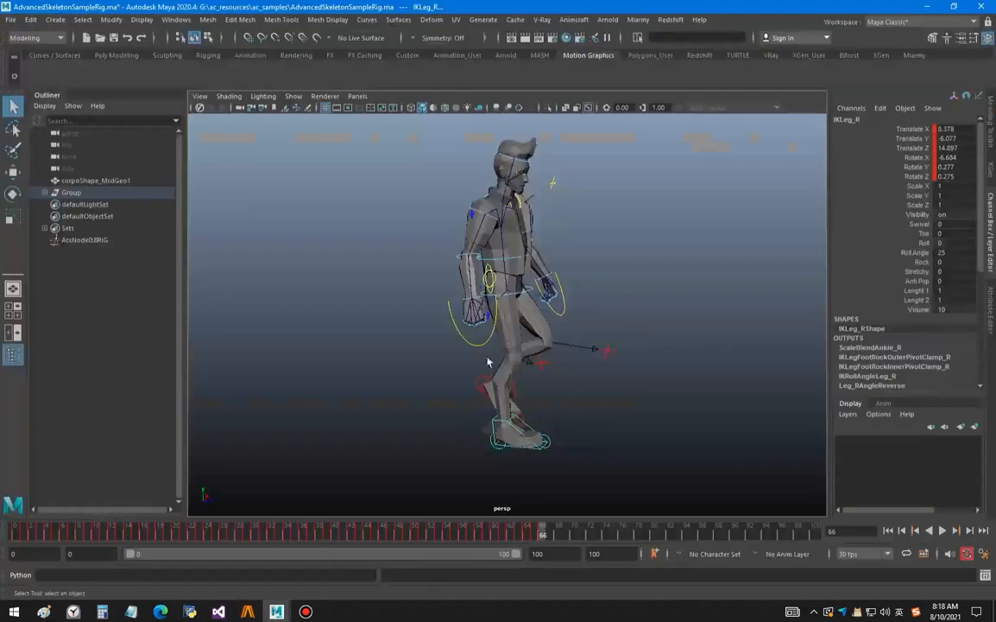
pyautogui.keyDown('alt'); pyautogui.moveTo(547, 397); pyautogui.dragTo(542, 398); pyautogui.keyUp('alt')
pyautogui.moveTo(539, 537); pyautogui.dragTo(547, 532)
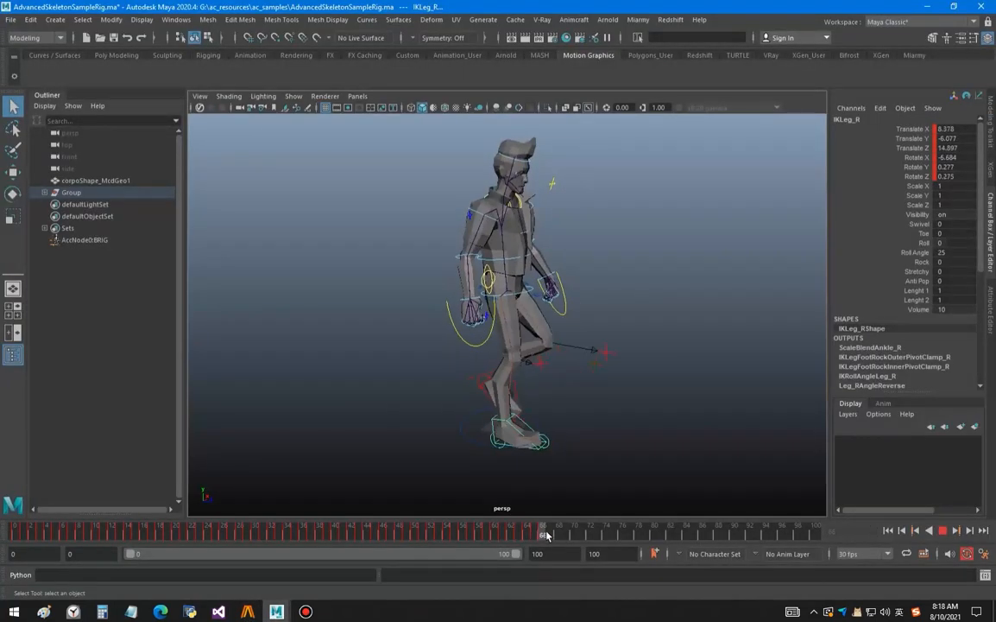
pyautogui.keyDown('alt'); pyautogui.moveTo(565, 438); pyautogui.dragTo(508, 307); pyautogui.keyUp('alt')
pyautogui.moveTo(537, 530)
pyautogui.mouseDown()
pyautogui.moveTo(467, 532)
pyautogui.moveTo(544, 549)
pyautogui.mouseUp()
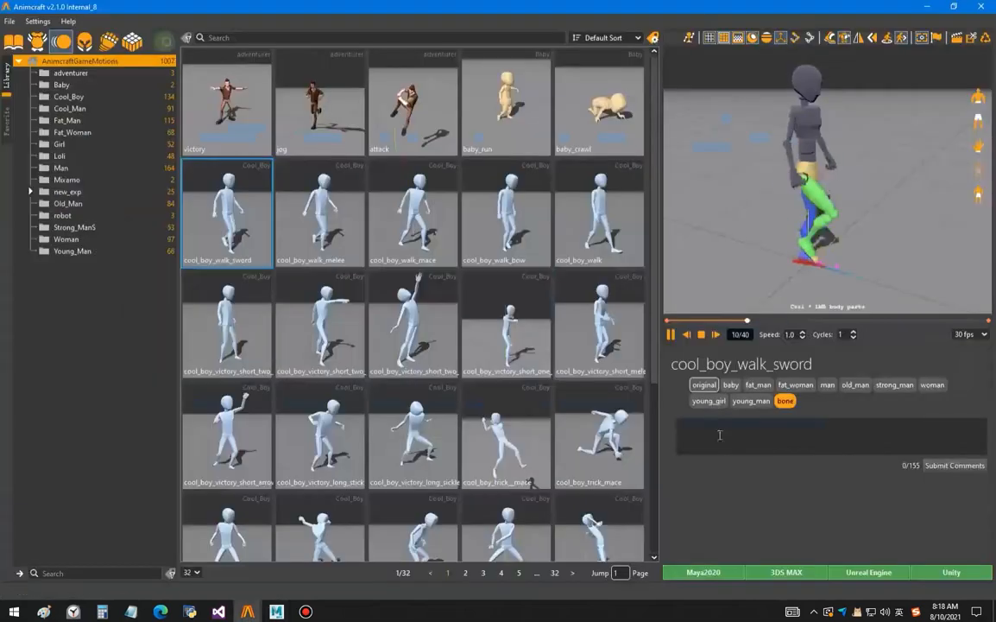
# Send the lower-body walk to Maya2020 from the character's current position with Character Direction, declining keyframe conversion.
pyautogui.click(702, 573)
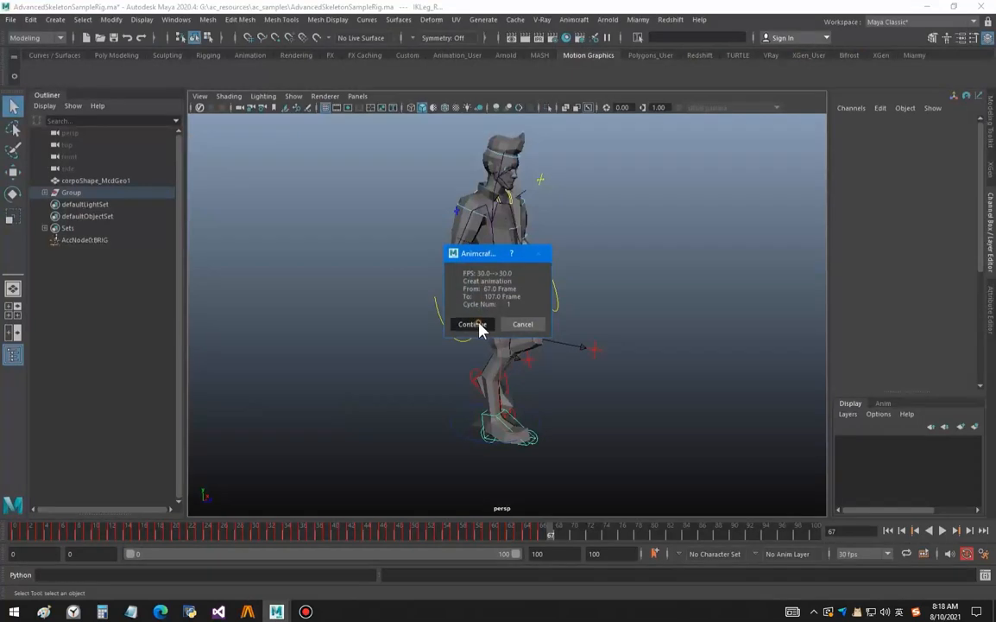
pyautogui.click(473, 325)
pyautogui.click(510, 309)
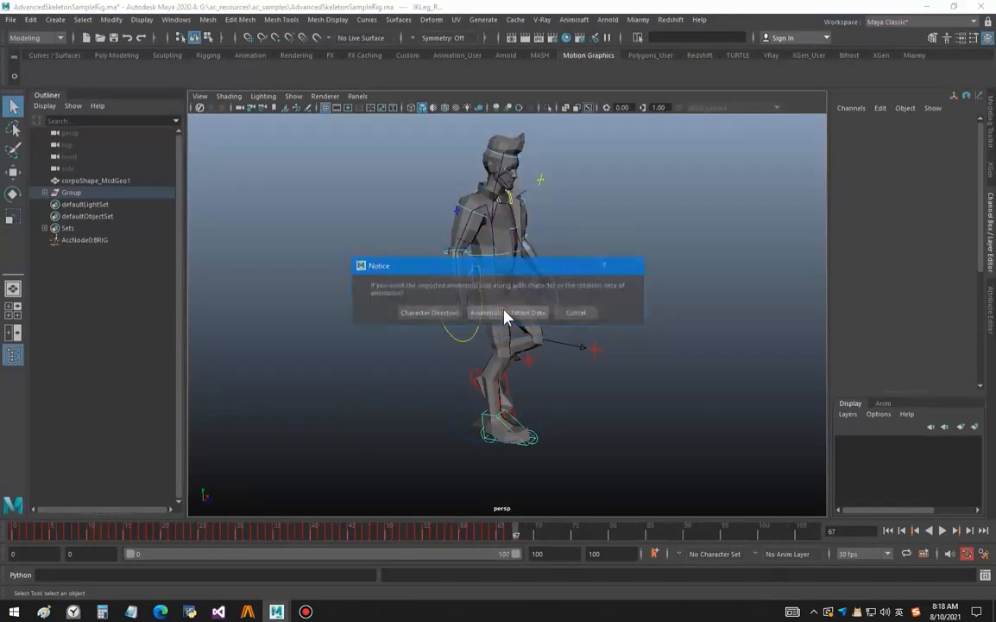
pyautogui.click(421, 312)
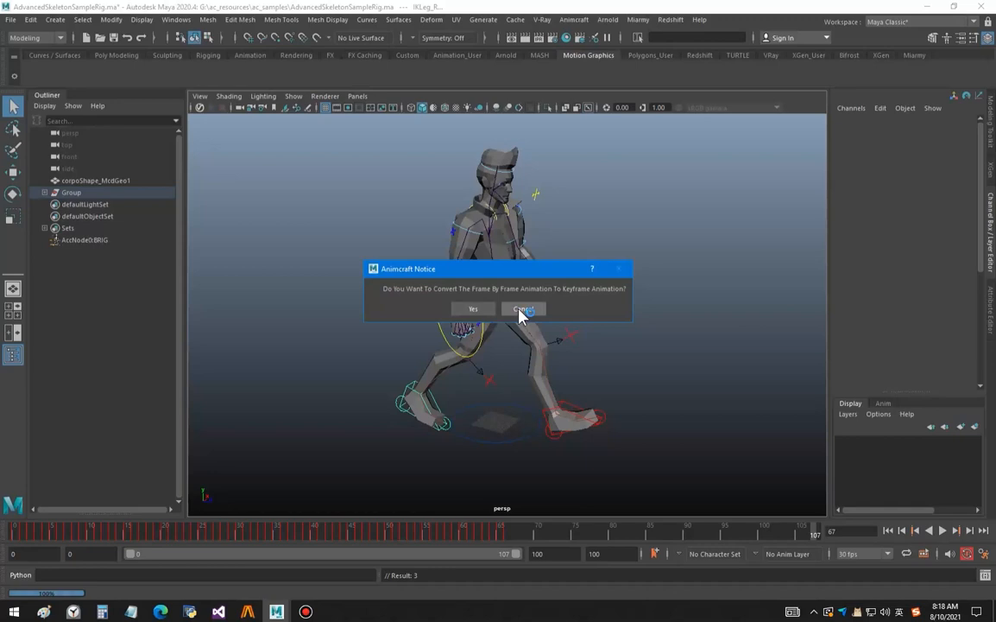
pyautogui.click(523, 310)
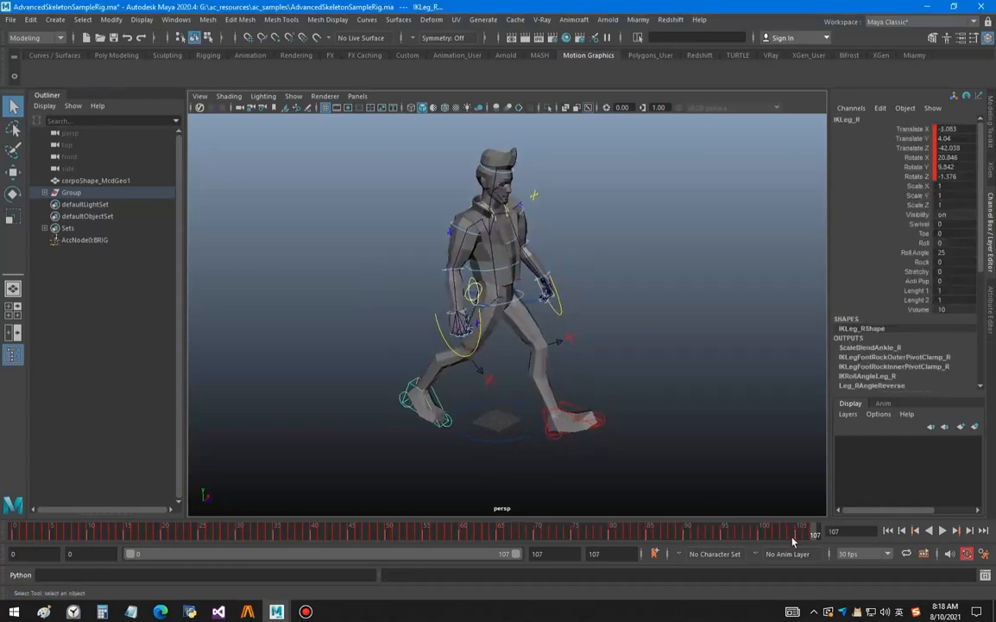
# Play the combined animation on the Maya rig, stop playback, and return to Animcraft.
pyautogui.hotkey('alt', 'v')
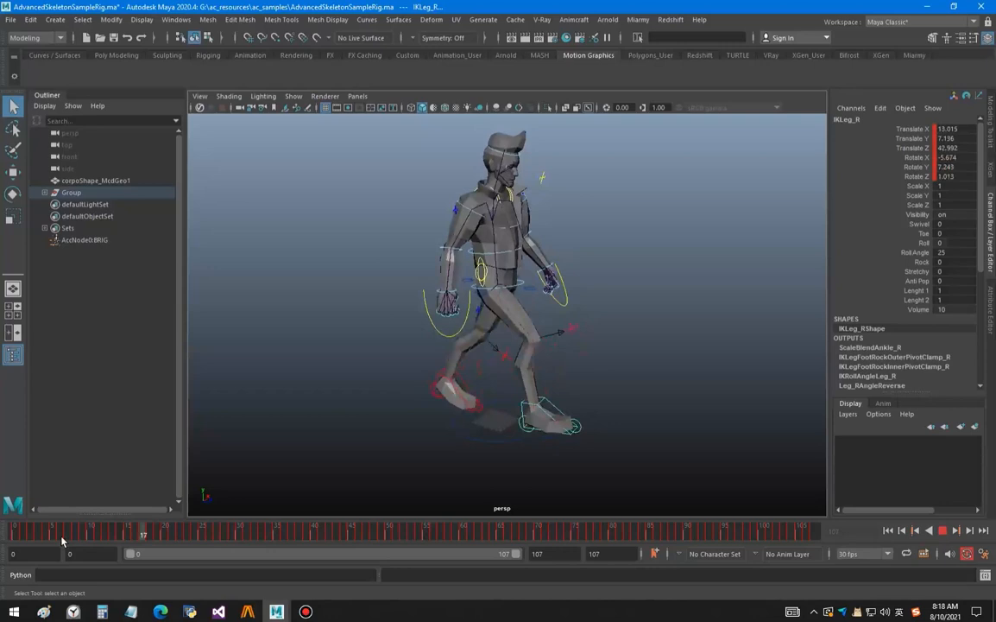
pyautogui.press('Escape')
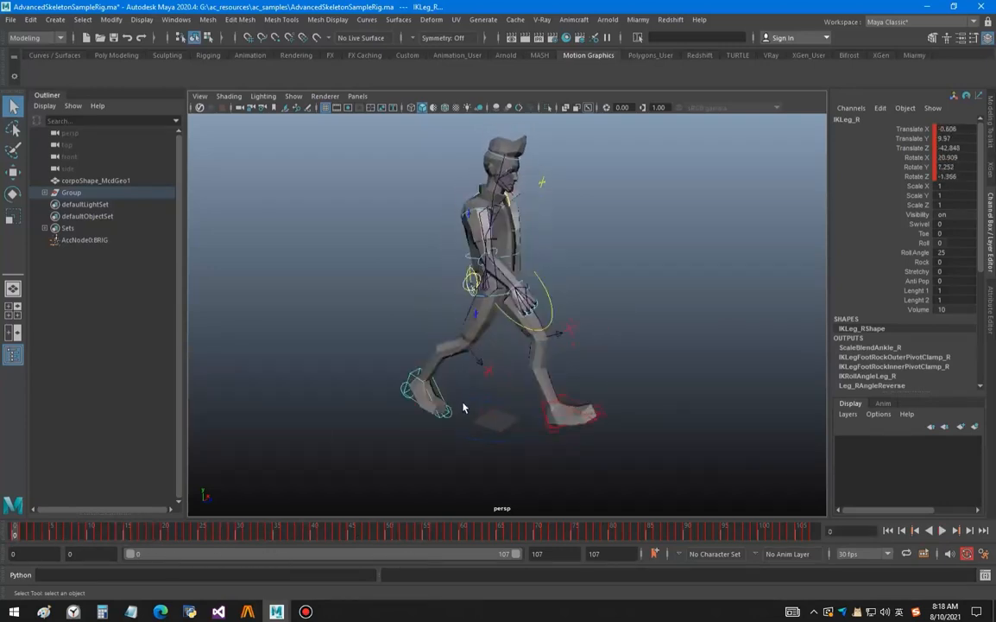
pyautogui.hotkey('alt', 'Tab')
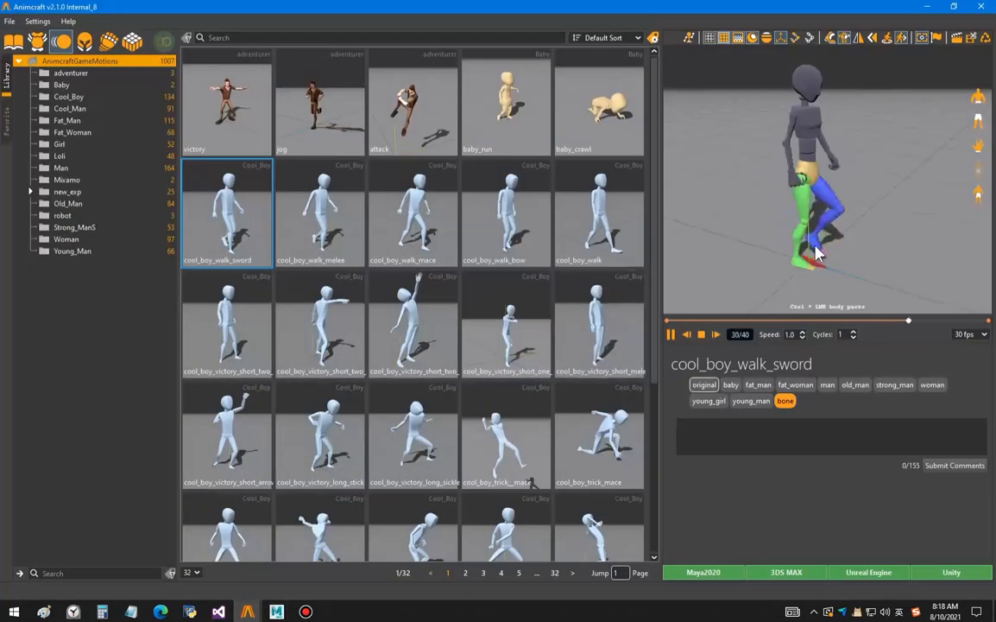
# Turn off body-part selection, scrub the mirrored walk preview to frame 2, and mirror the motion again.
pyautogui.click(847, 40)
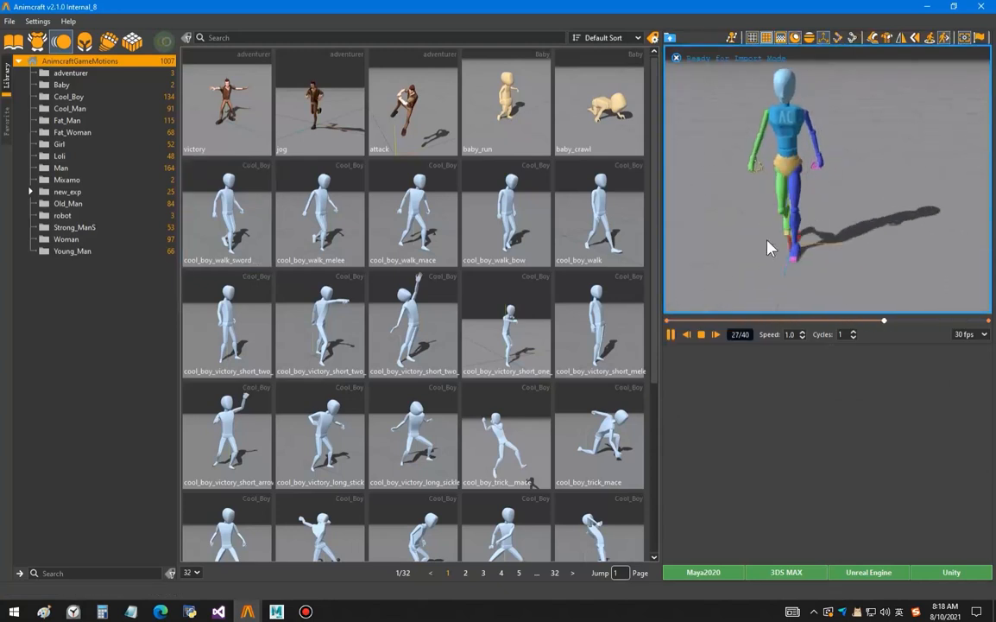
pyautogui.click(669, 333)
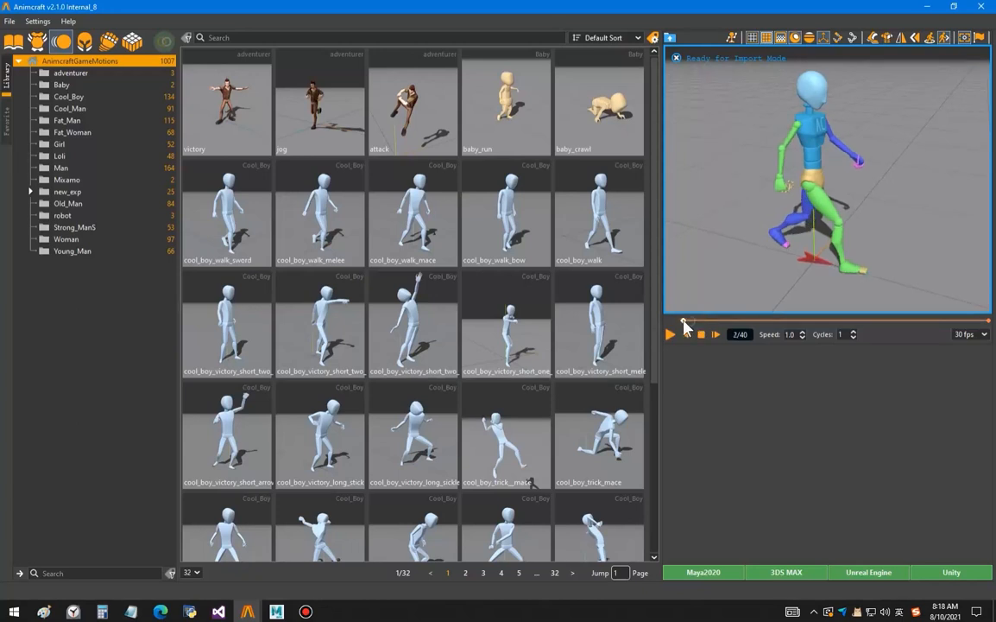
pyautogui.moveTo(706, 319); pyautogui.dragTo(688, 324)
pyautogui.click(905, 43)
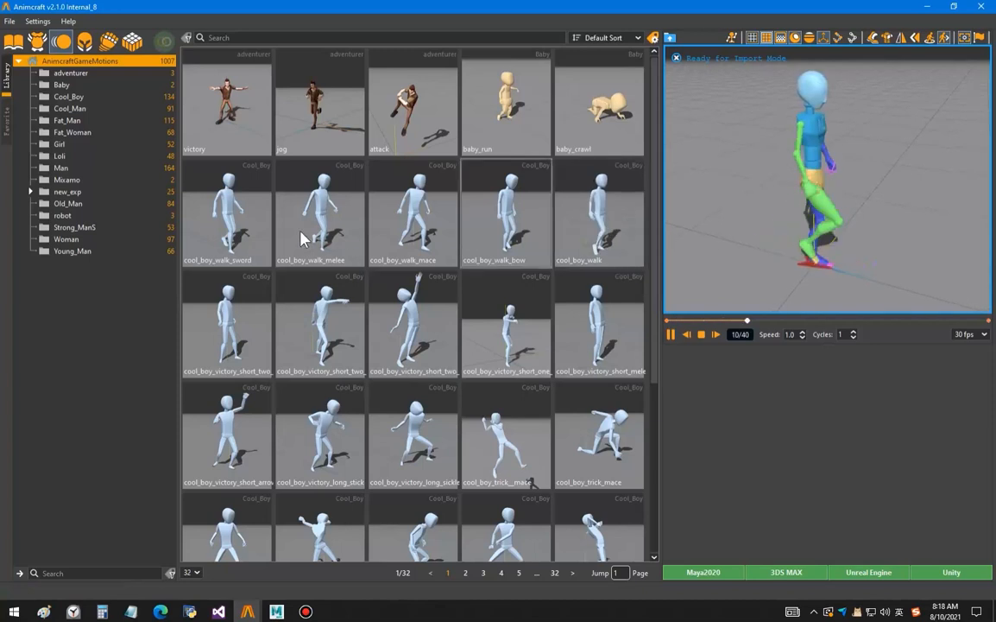
# Discard the pending import by reloading cool_boy_walk_sword, then play and scrub its opening frames, ending on frame 1.
pyautogui.click(225, 210)
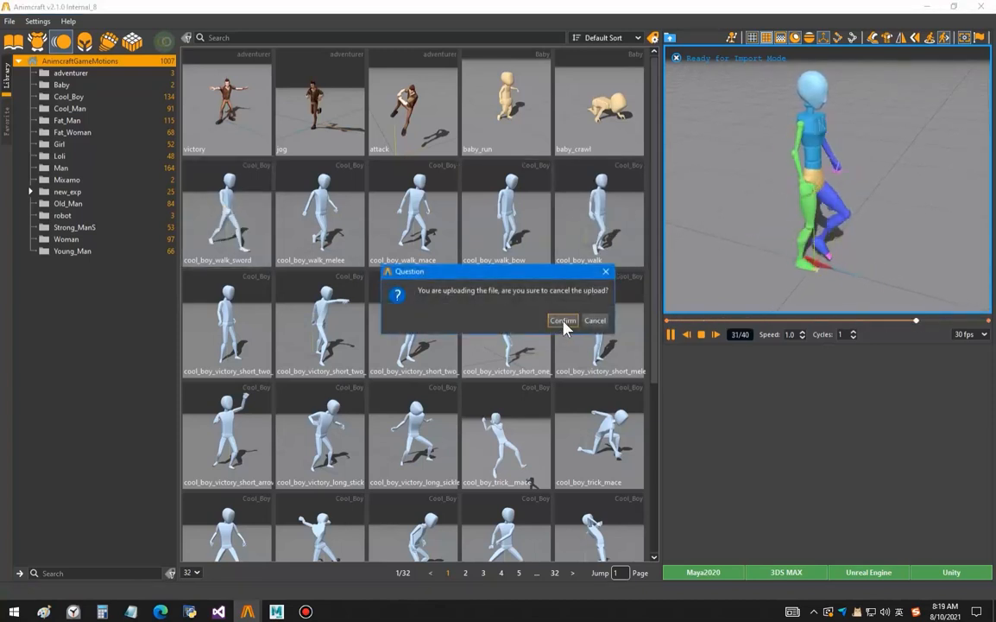
pyautogui.click(563, 321)
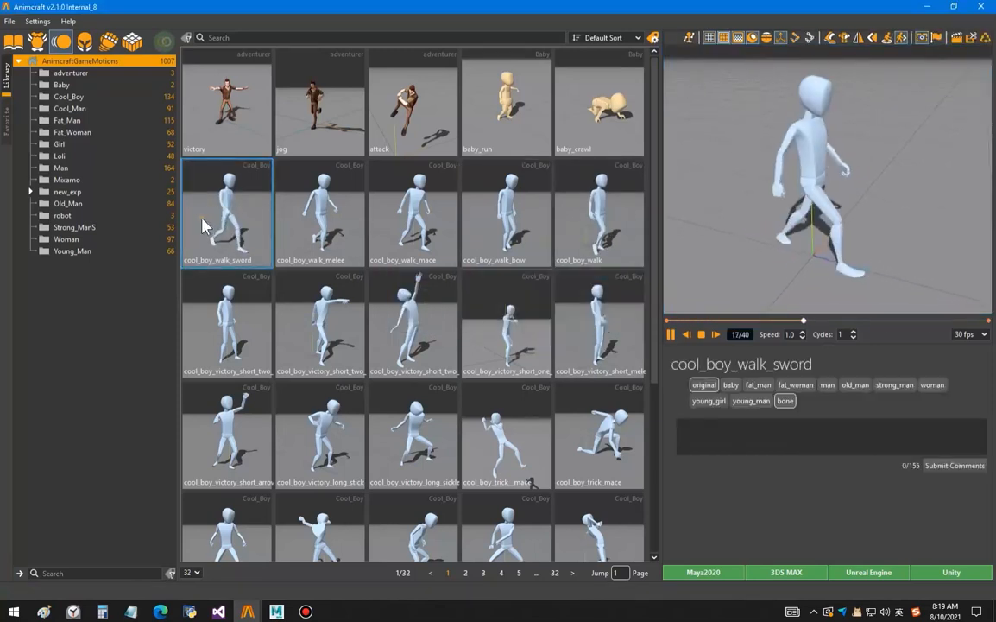
pyautogui.click(670, 335)
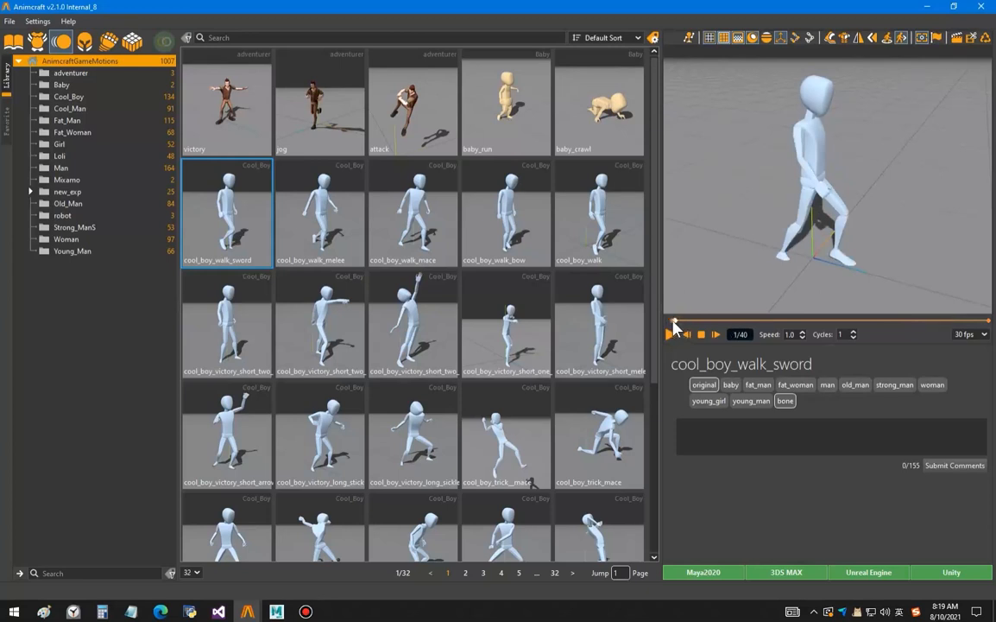
pyautogui.click(675, 321)
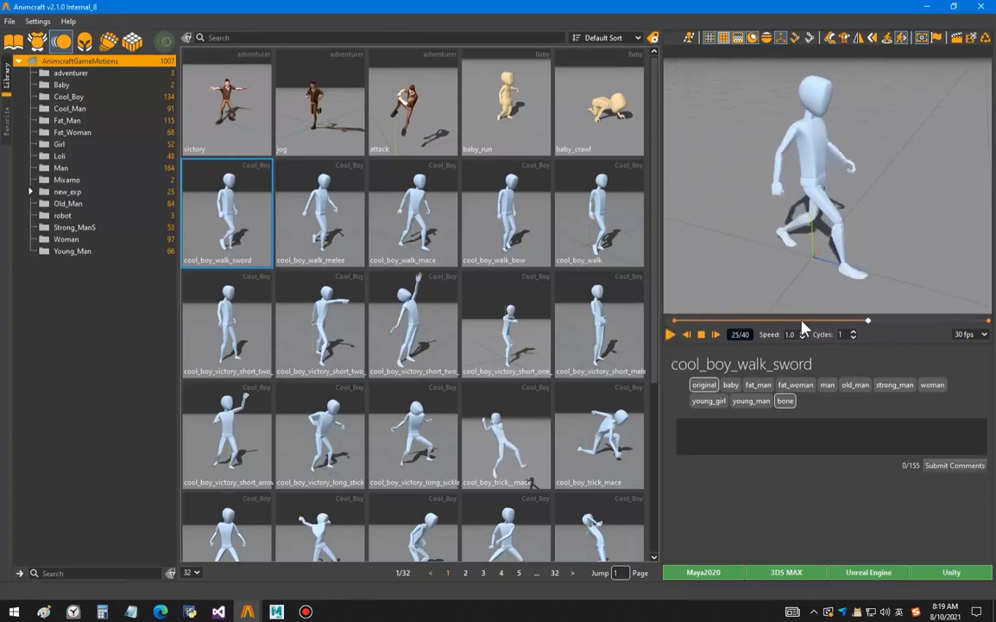
pyautogui.click(682, 320)
pyautogui.moveTo(840, 261)
pyautogui.mouseDown()
pyautogui.moveTo(853, 272)
pyautogui.moveTo(843, 274)
pyautogui.mouseUp()
pyautogui.click(672, 321)
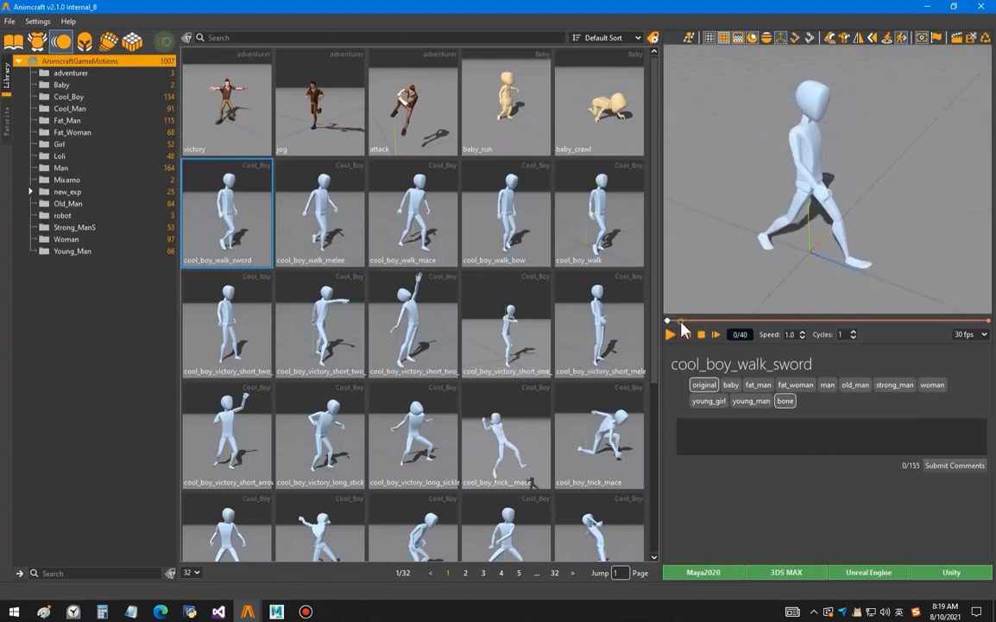
pyautogui.click(672, 335)
pyautogui.click(672, 335)
pyautogui.moveTo(738, 322); pyautogui.dragTo(677, 326)
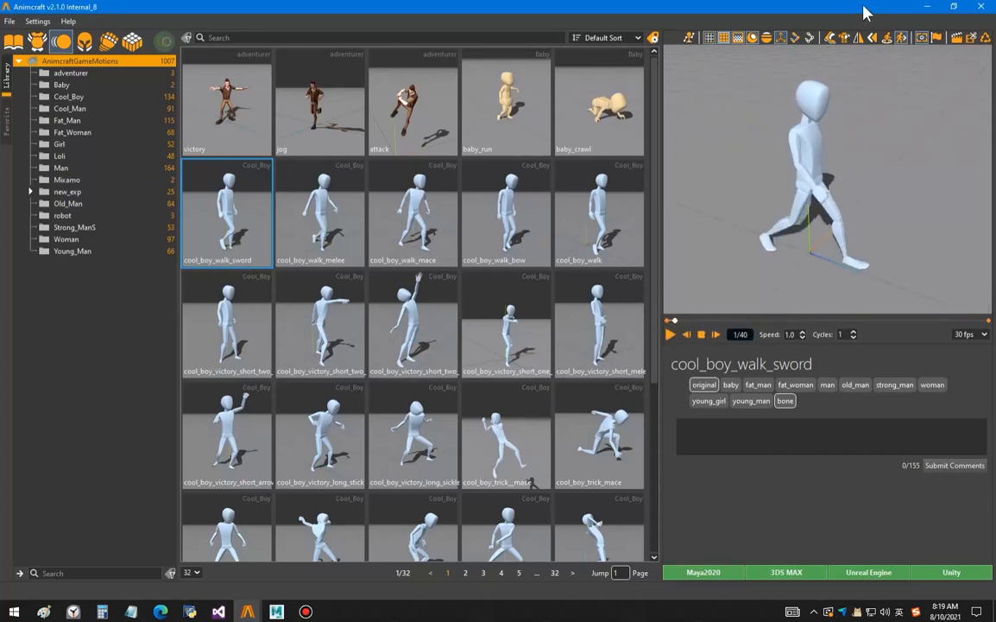
# Mirror the cool_boy_walk_sword motion and examine the result from another angle, pausing at frame 33.
pyautogui.click(859, 38)
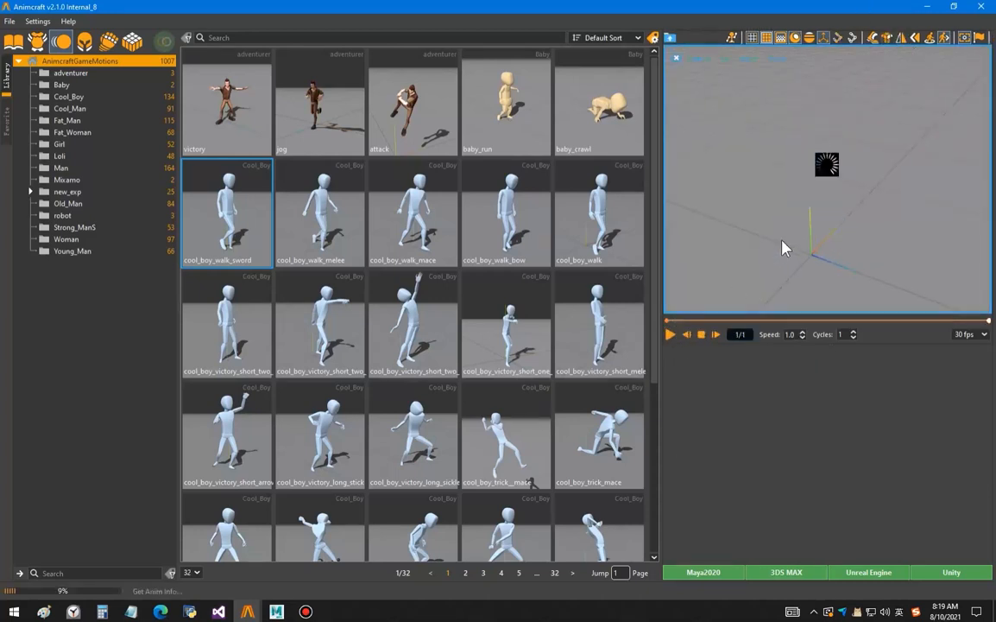
pyautogui.click(671, 334)
pyautogui.keyDown('alt'); pyautogui.moveTo(826, 182); pyautogui.dragTo(807, 216); pyautogui.keyUp('alt')
pyautogui.hotkey('alt', 'Tab')
pyautogui.hotkey('alt', 'Tab')
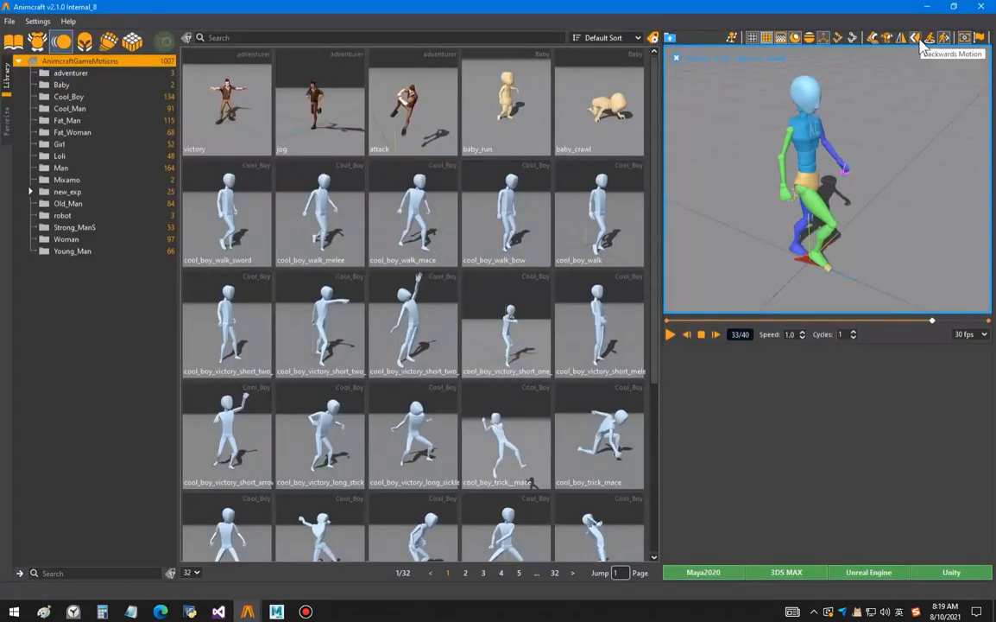
# Load cool_boy_victory_short_two_handedsword in place of the mirrored walk, scrub its preview, and apply Backwards Motion.
pyautogui.click(429, 312)
pyautogui.click(565, 325)
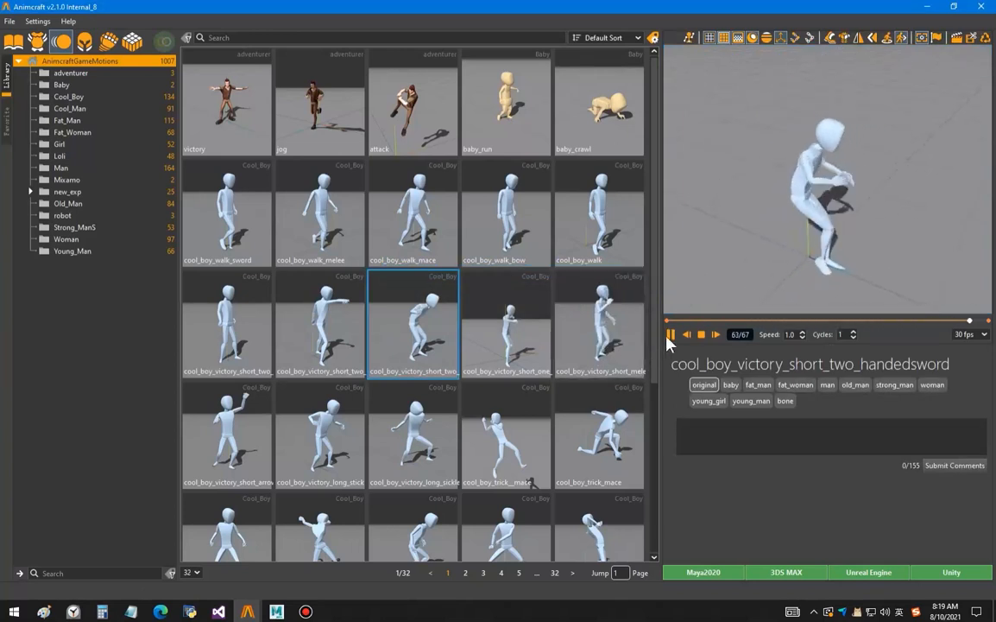
pyautogui.click(902, 321)
pyautogui.moveTo(891, 323); pyautogui.dragTo(956, 322)
pyautogui.click(869, 40)
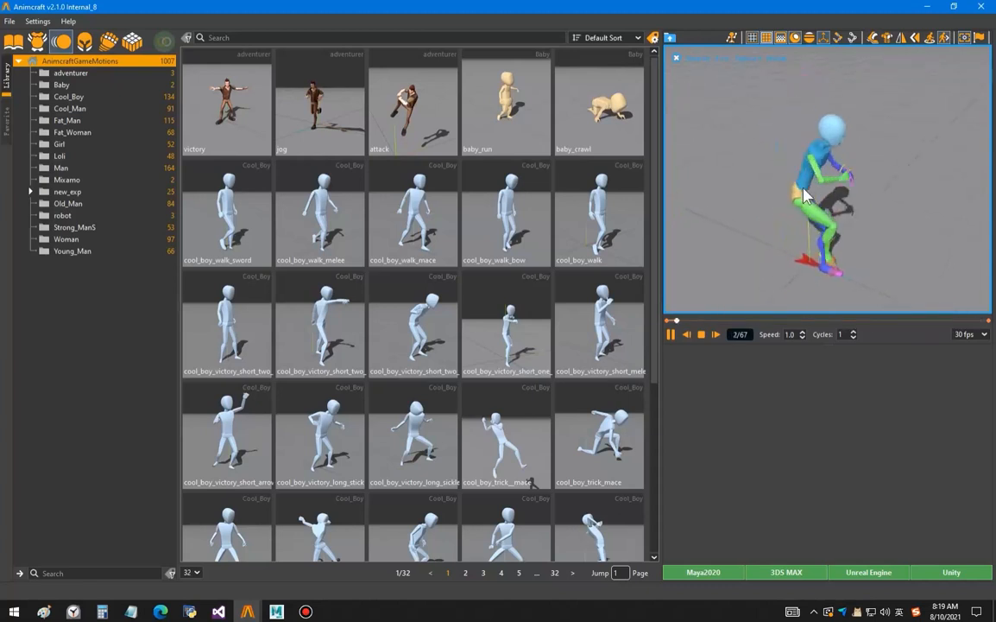
# Pause the backwards victory preview at frame 39 and examine the pose from another angle.
pyautogui.click(672, 333)
pyautogui.moveTo(839, 224); pyautogui.dragTo(832, 207)
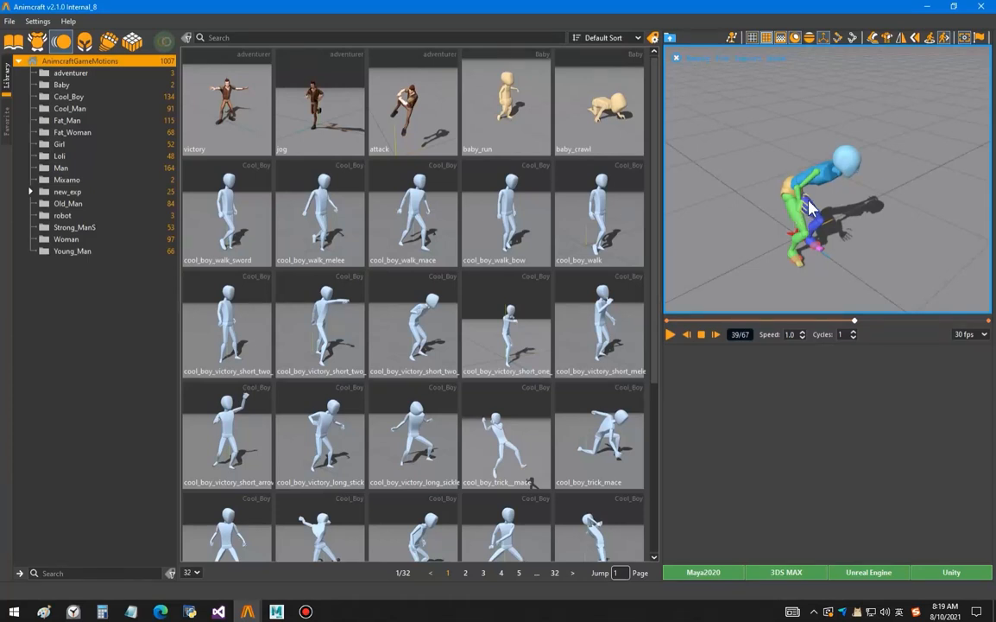
pyautogui.moveTo(818, 222); pyautogui.dragTo(872, 208)
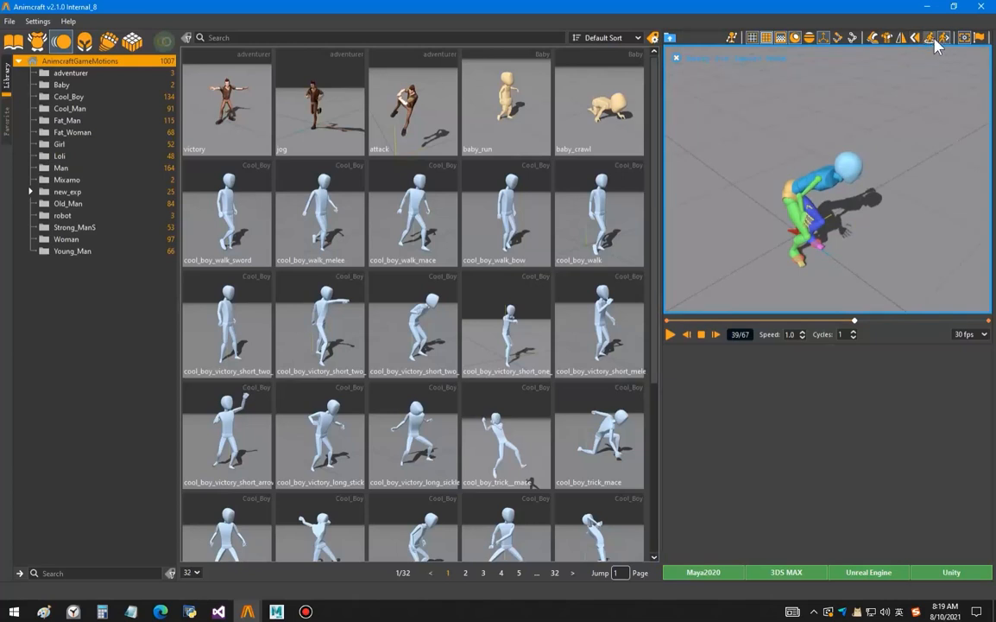
# Load the adventurer jog motion in place of the pending victory import and preview its forward travel from several views.
pyautogui.click(302, 134)
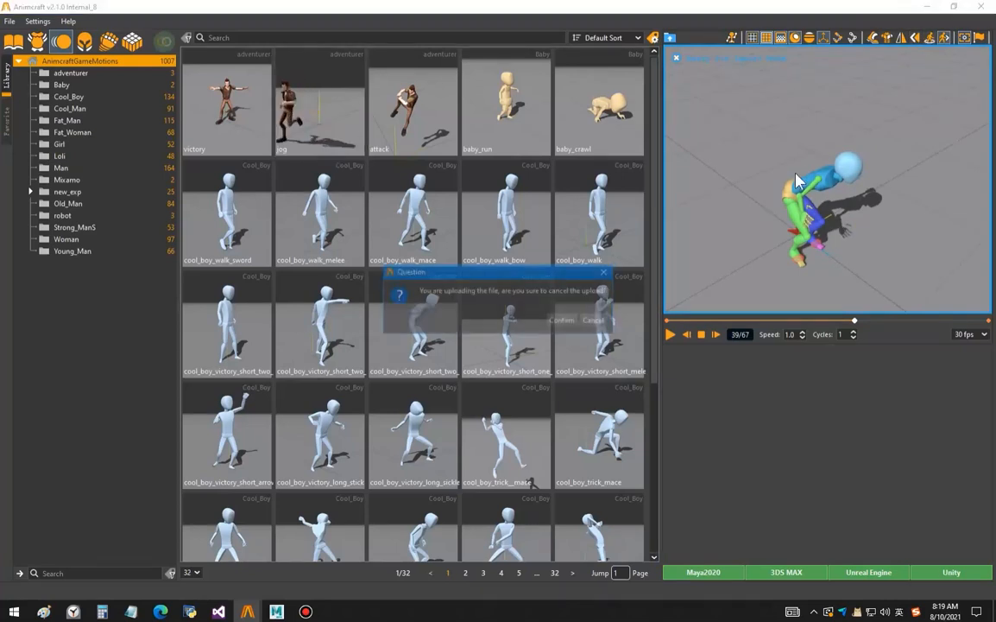
pyautogui.click(562, 318)
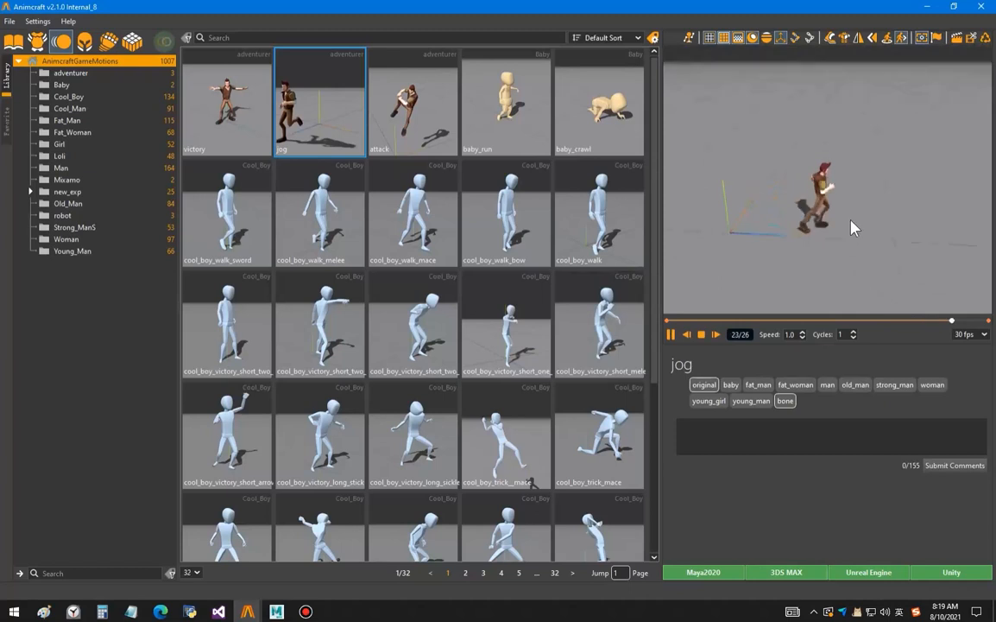
pyautogui.click(671, 334)
pyautogui.moveTo(752, 273); pyautogui.dragTo(821, 240)
pyautogui.click(672, 335)
pyautogui.click(673, 335)
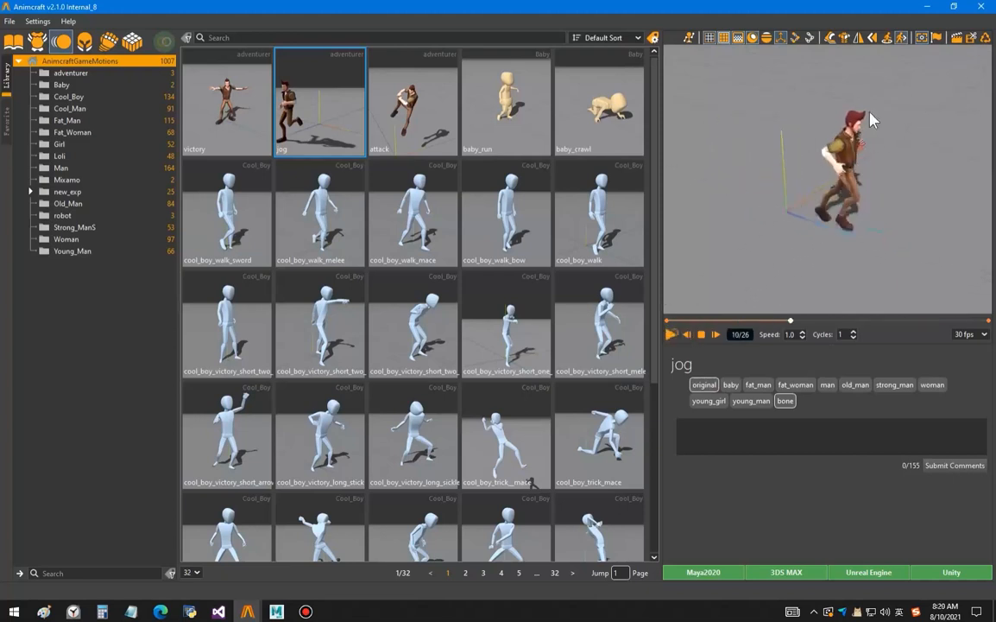
pyautogui.click(670, 334)
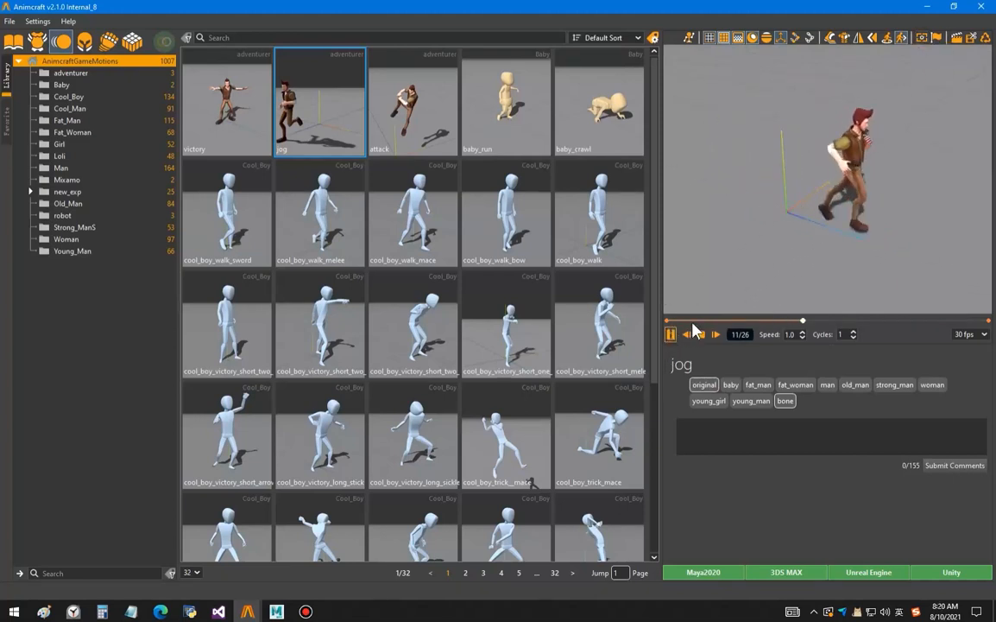
pyautogui.scroll(-3, 835, 246)
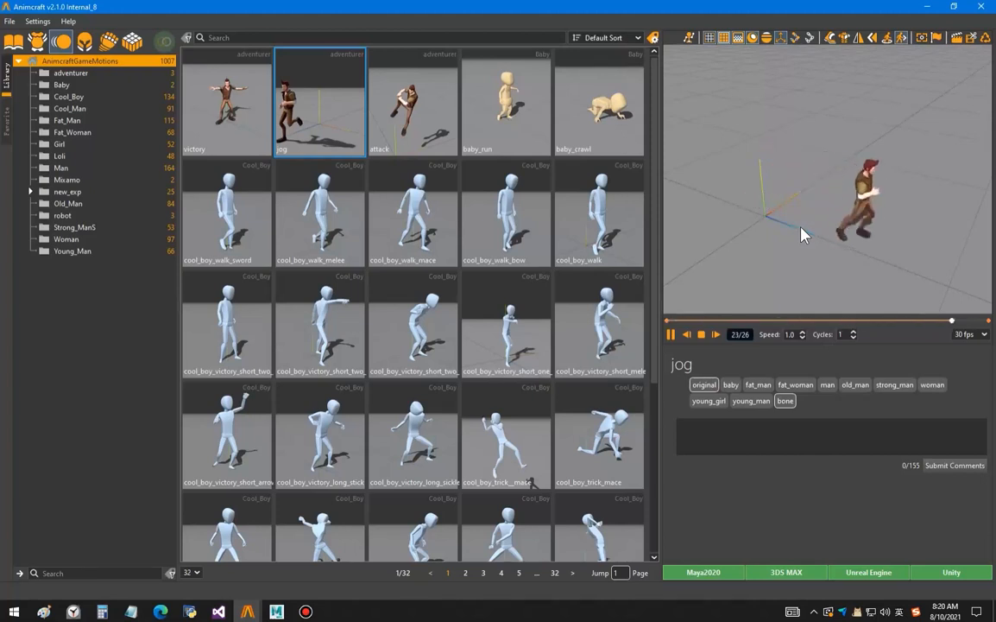
# Make the jog motion run in place, and move Maya's timeline to frame 107 to mark the insertion point.
pyautogui.click(890, 40)
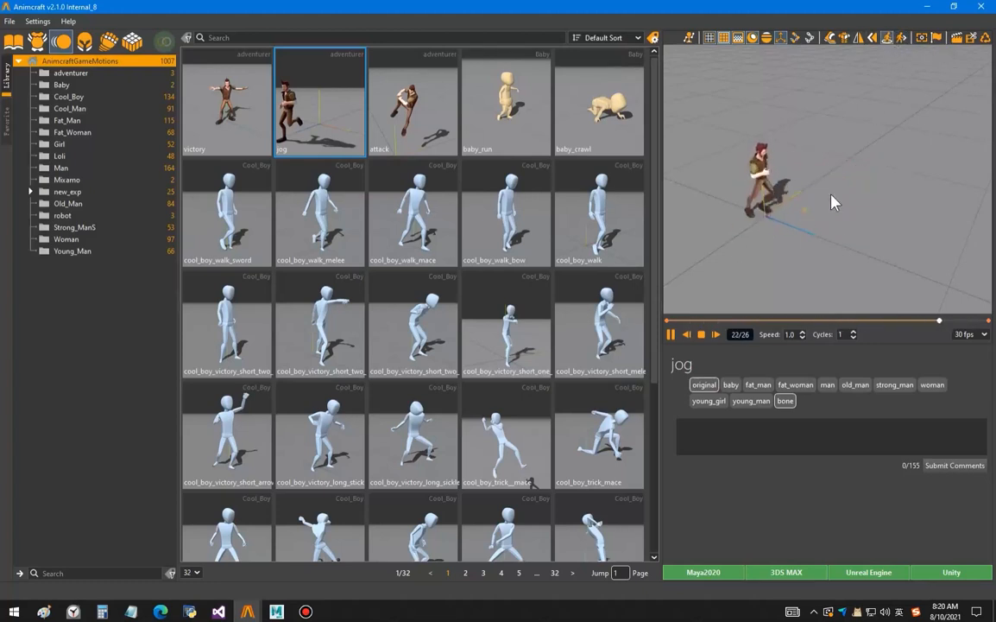
pyautogui.hotkey('alt', 'Tab')
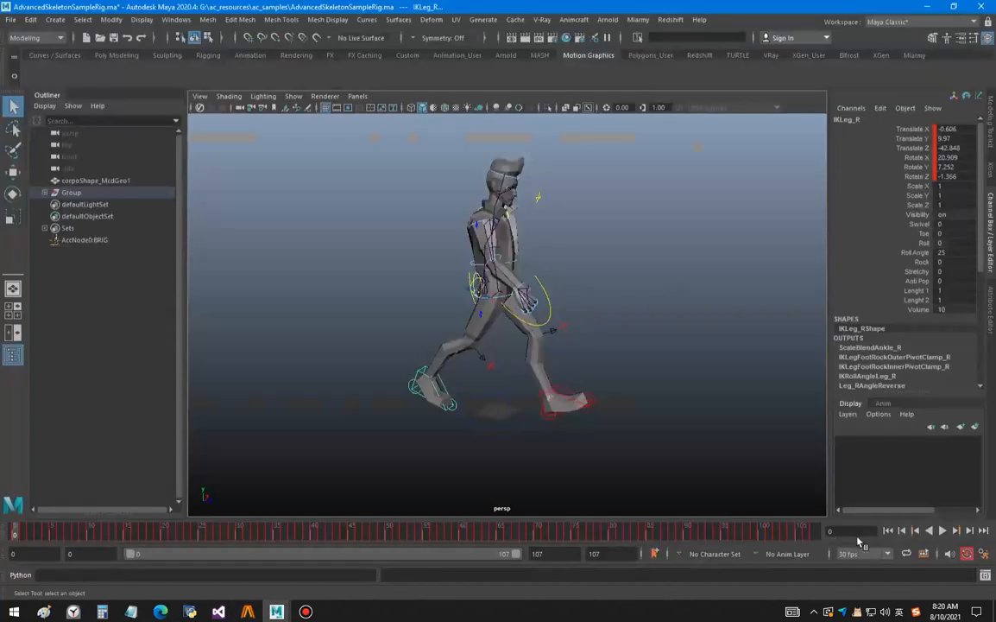
pyautogui.moveTo(775, 535); pyautogui.dragTo(820, 539)
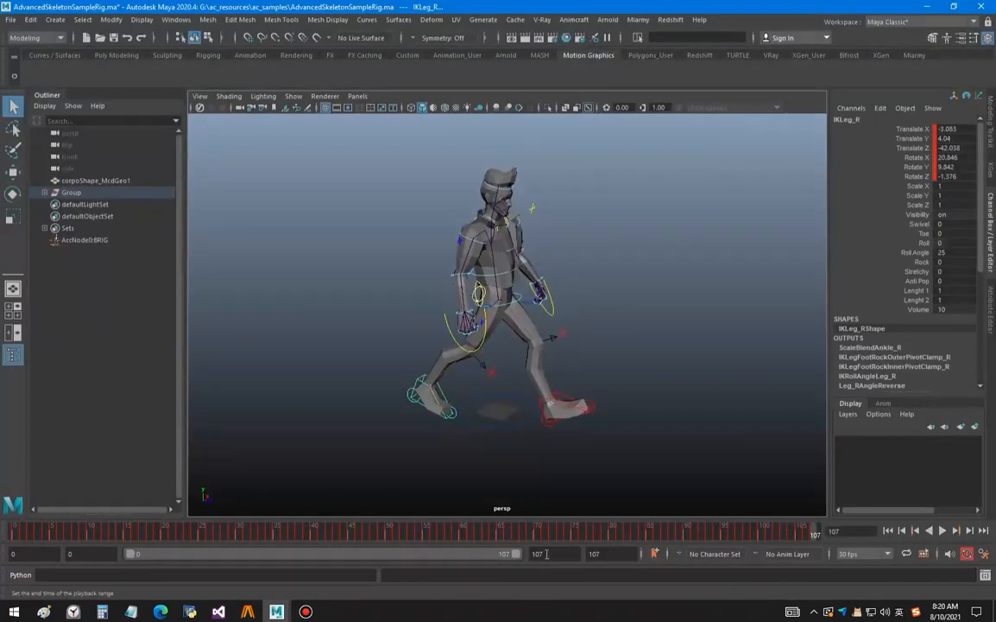
pyautogui.hotkey('alt', 'Tab')
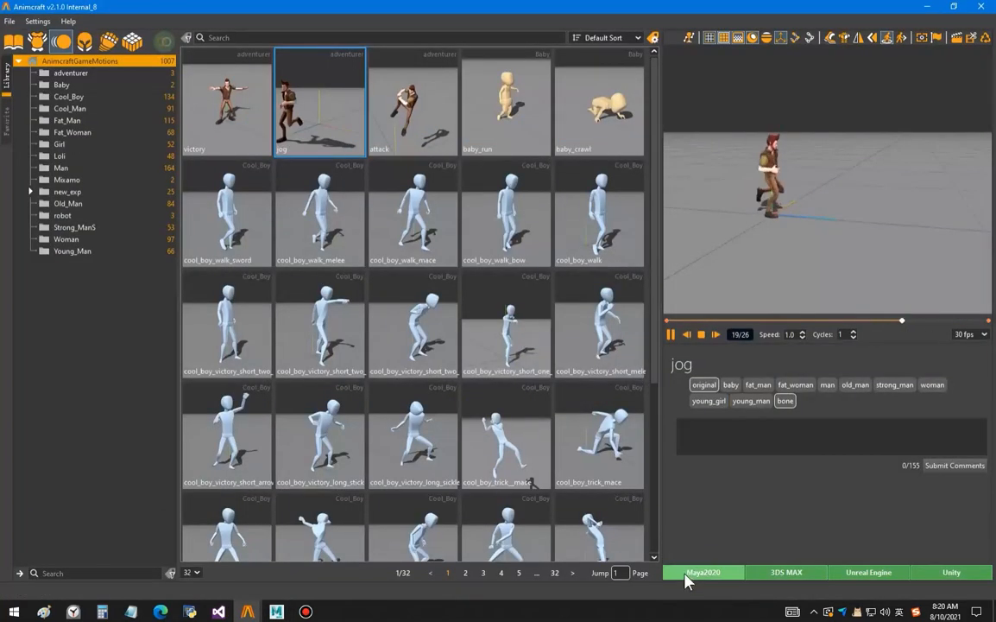
# Send the in-place jog motion to Maya, starting from the character's current position.
pyautogui.hotkey('alt', 'Tab')
pyautogui.hotkey('alt', 'Tab')
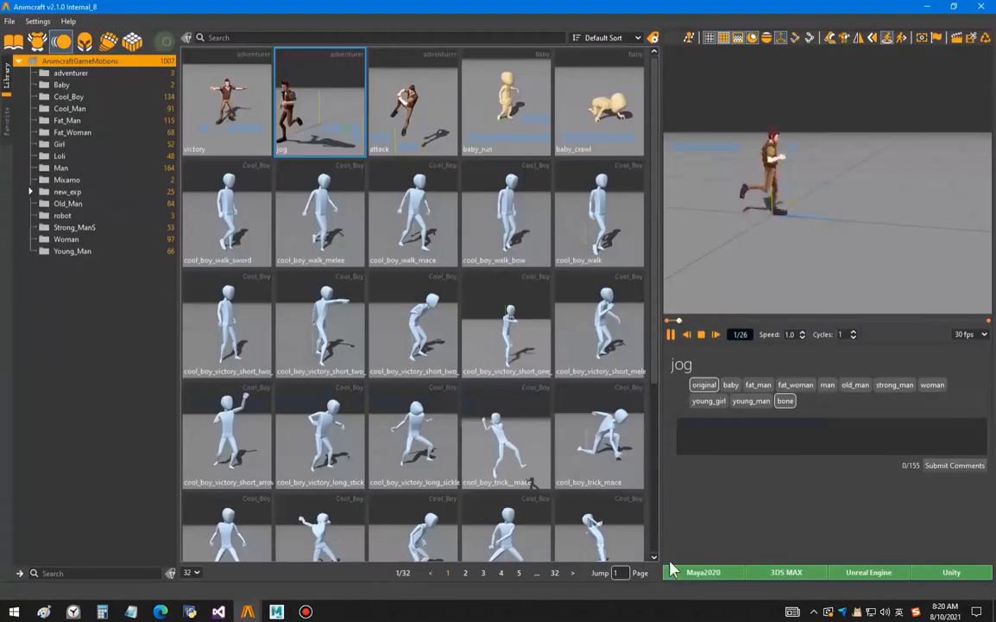
pyautogui.click(701, 572)
pyautogui.click(475, 332)
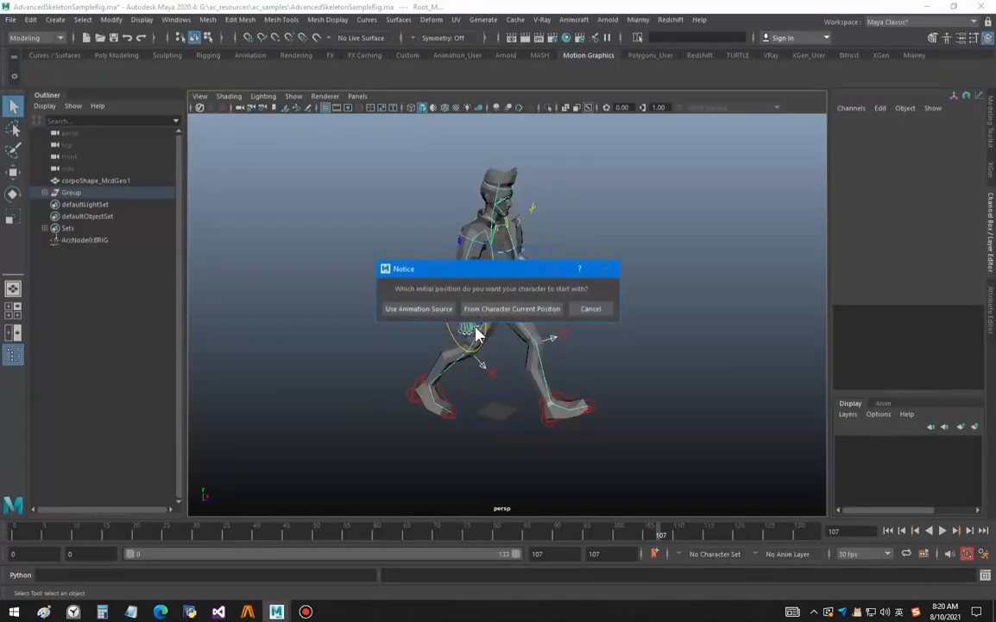
pyautogui.click(489, 312)
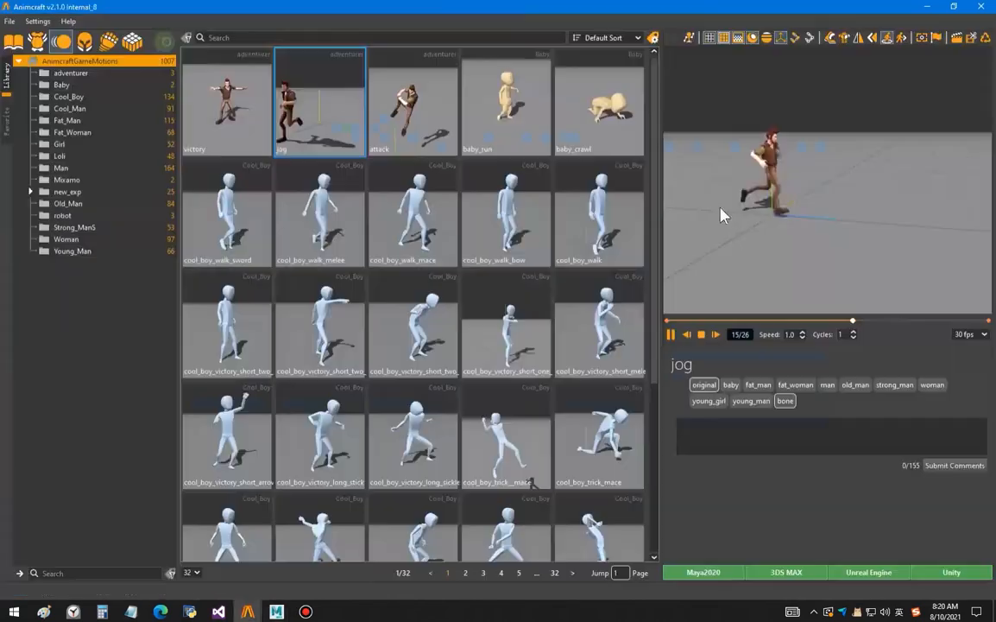
# Examine the jog's foot placement around the origin up close at several frames of the Animcraft preview.
pyautogui.press('space')
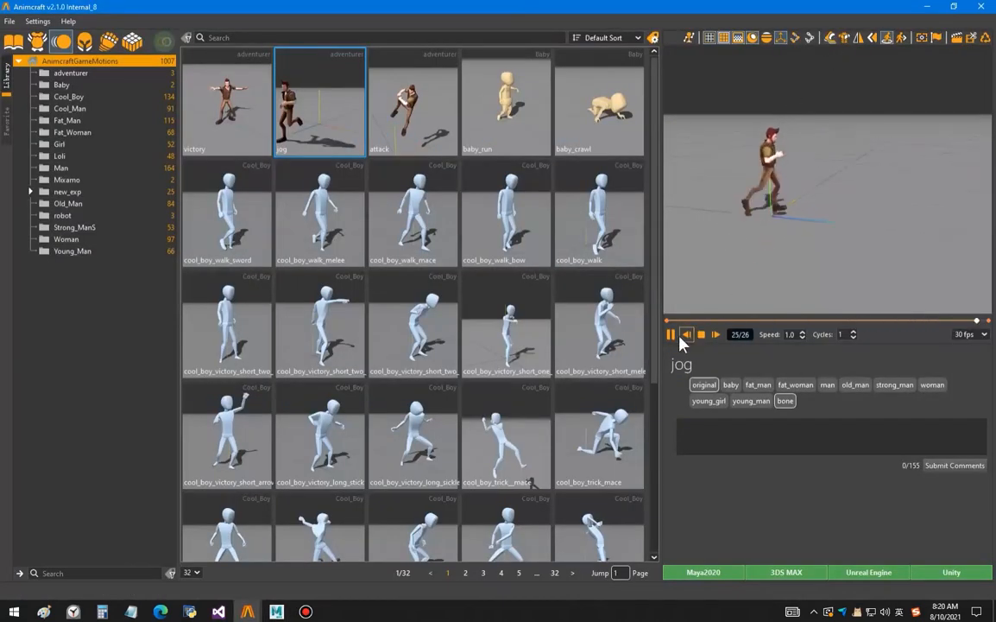
pyautogui.scroll(5, 765, 248)
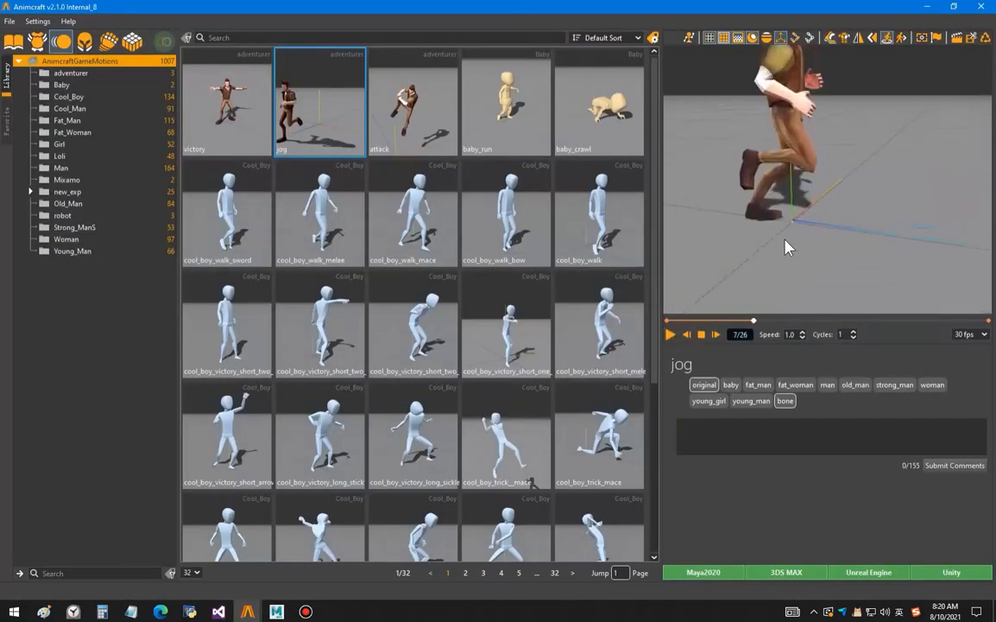
pyautogui.scroll(1, 785, 241)
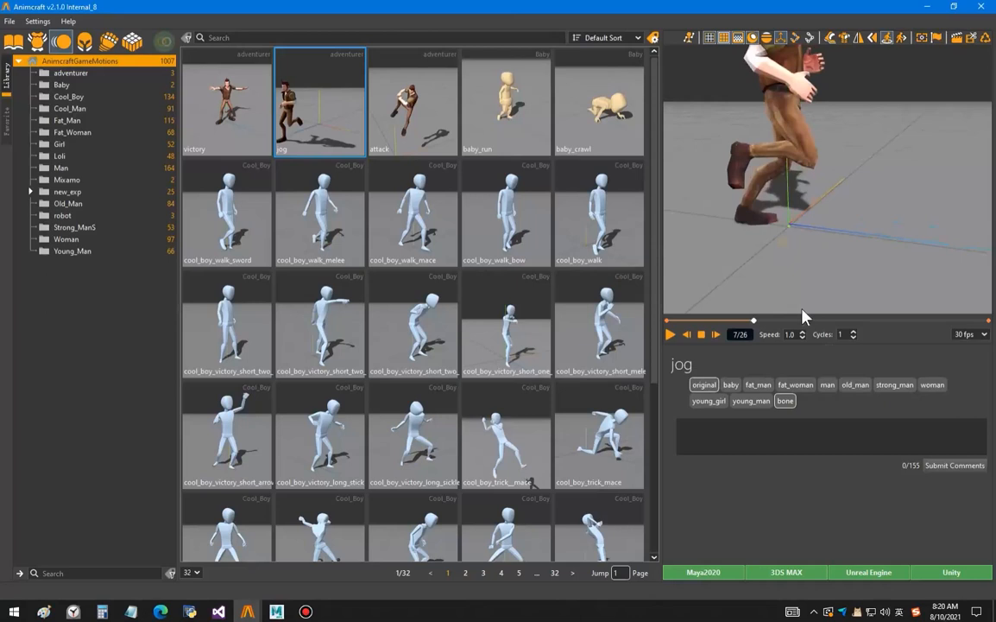
pyautogui.moveTo(751, 325); pyautogui.dragTo(860, 322)
pyautogui.keyDown('alt'); pyautogui.moveTo(875, 142); pyautogui.dragTo(871, 105); pyautogui.keyUp('alt')
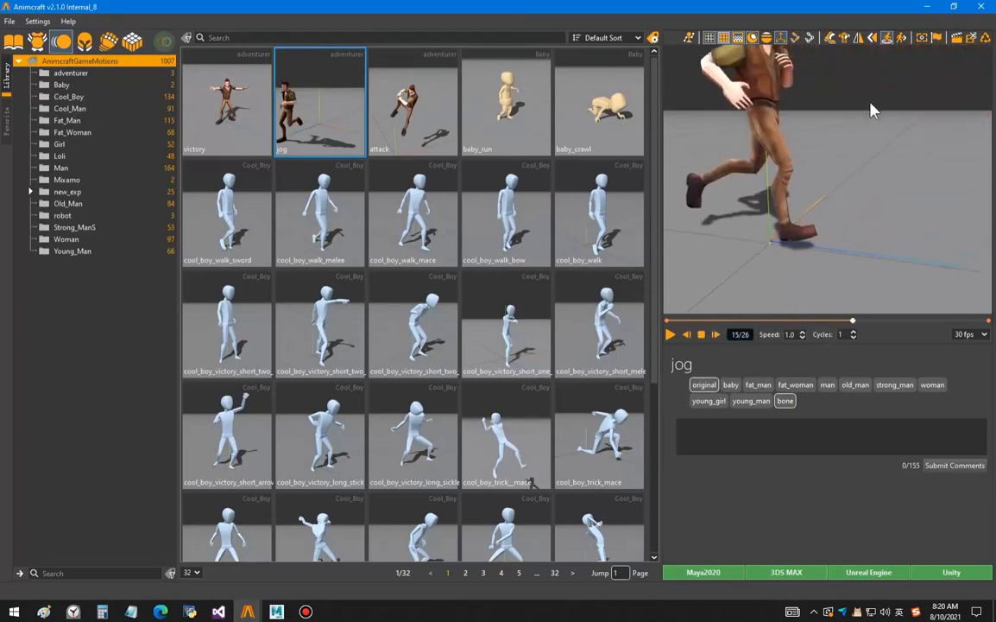
pyautogui.click(671, 335)
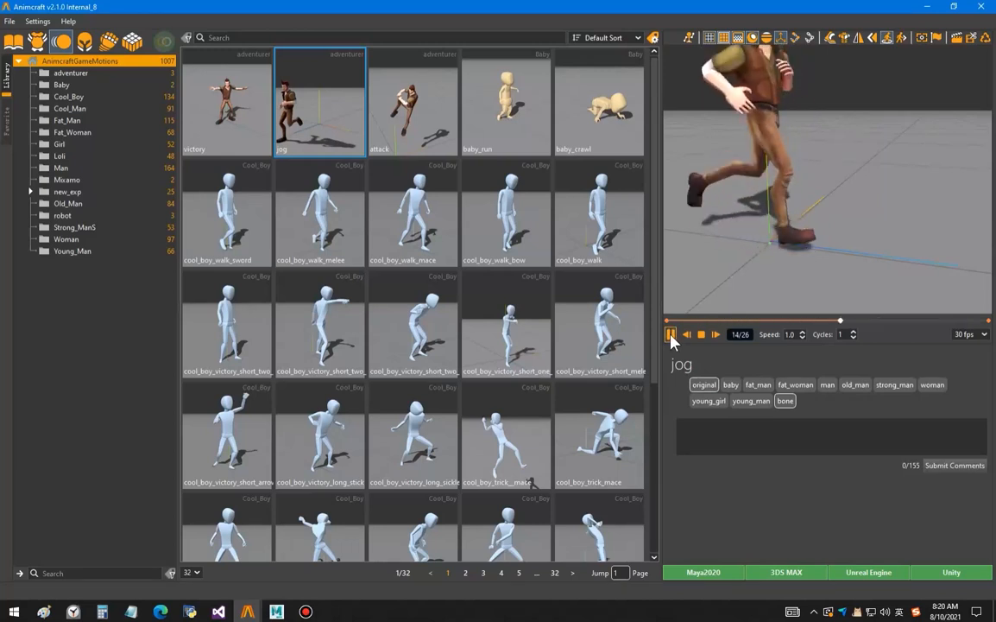
pyautogui.click(671, 335)
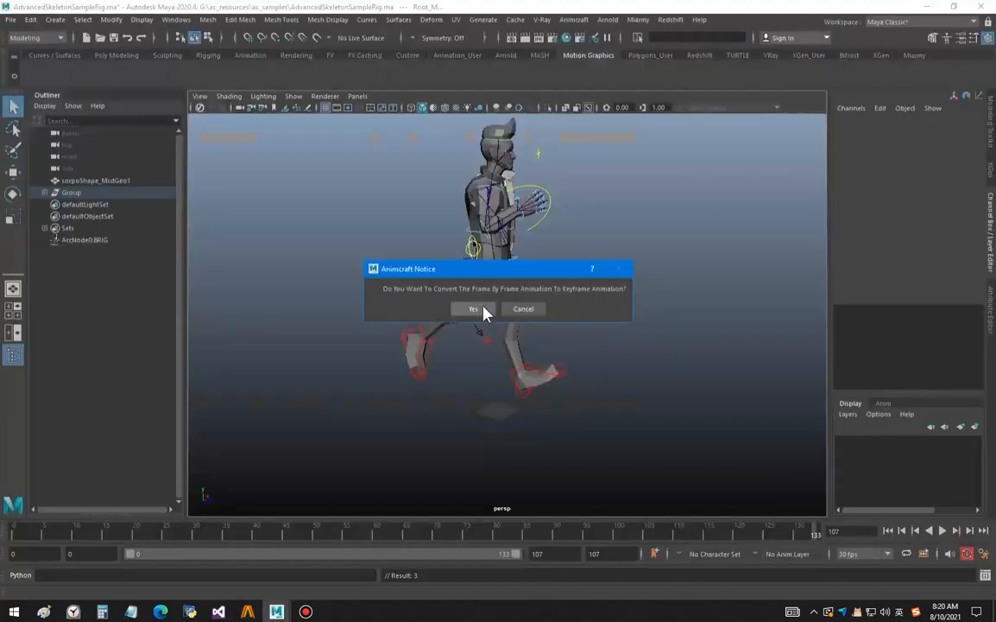
# Decline converting the imported jog to keyframe animation and review its playback on the Maya rig.
pyautogui.click(519, 308)
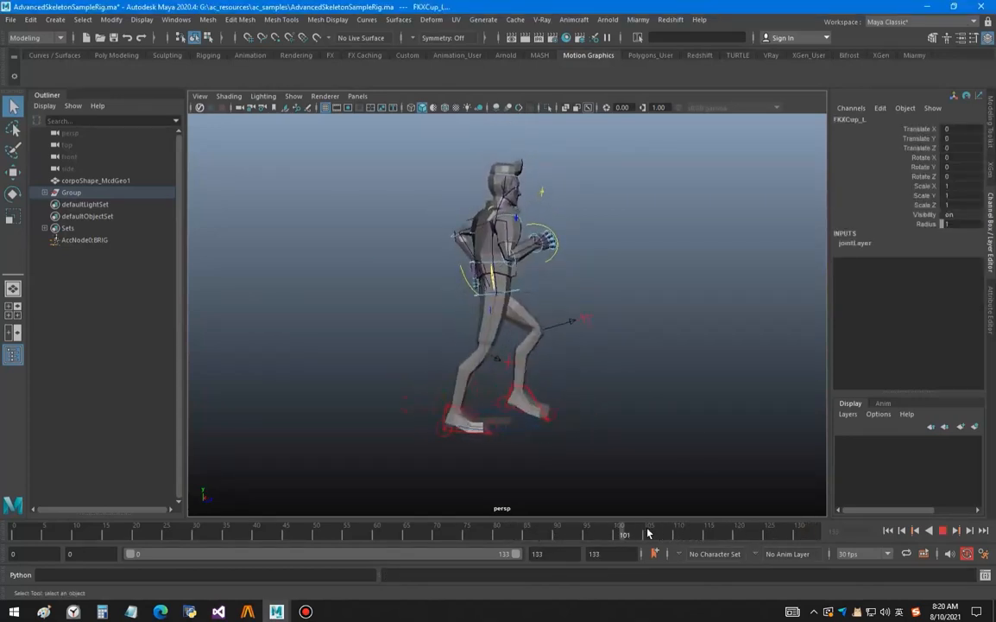
pyautogui.keyDown('alt'); pyautogui.moveTo(590, 298); pyautogui.dragTo(537, 357); pyautogui.keyUp('alt')
# Switch to Animcraft, set the jog's speed to 2.0 and its cycles to 2, and check the playback.
pyautogui.hotkey('alt', 'Tab')
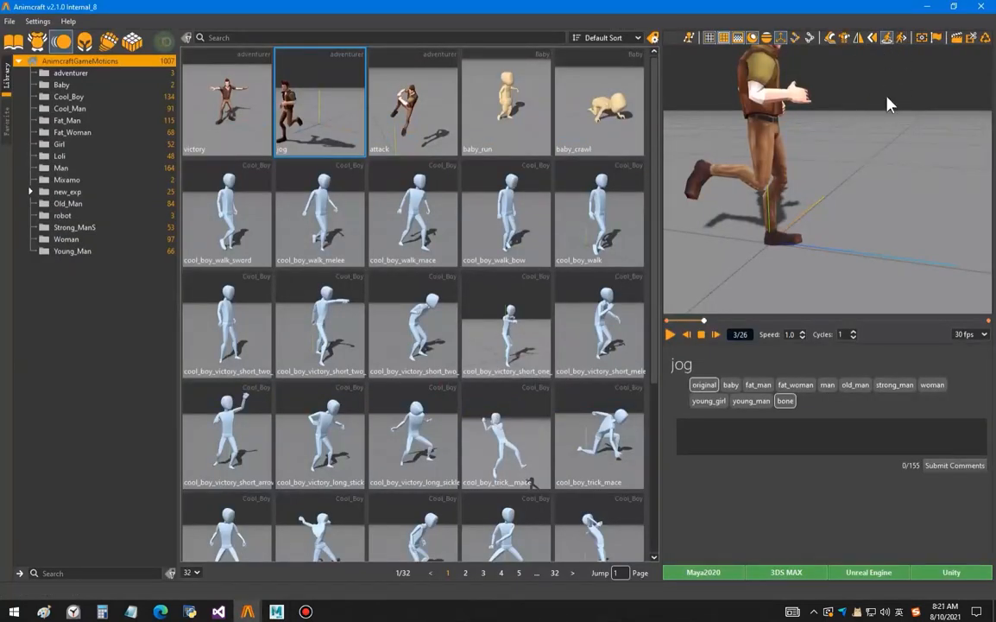
pyautogui.click(670, 334)
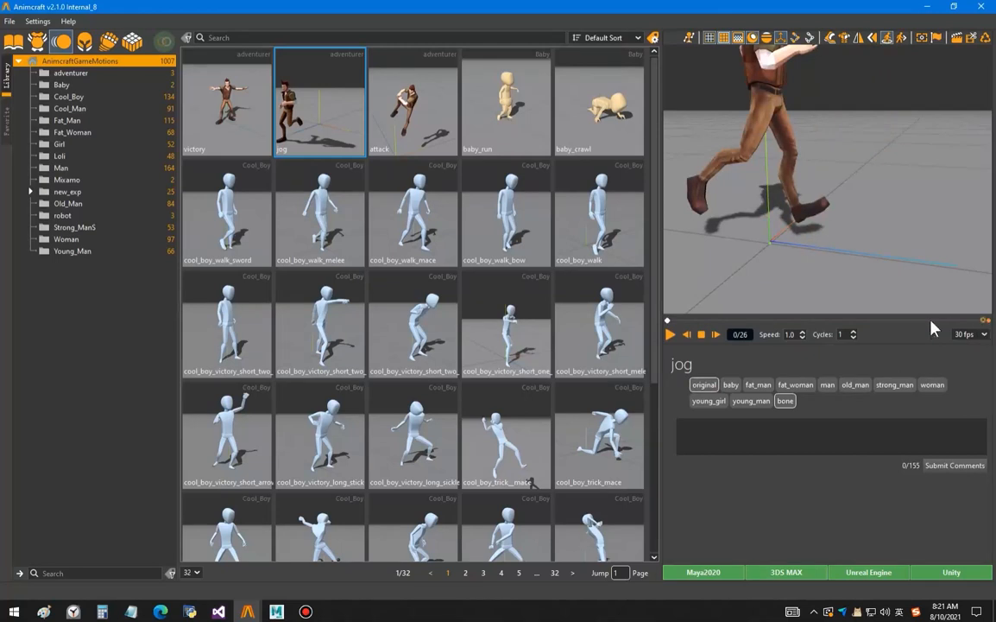
pyautogui.click(988, 320)
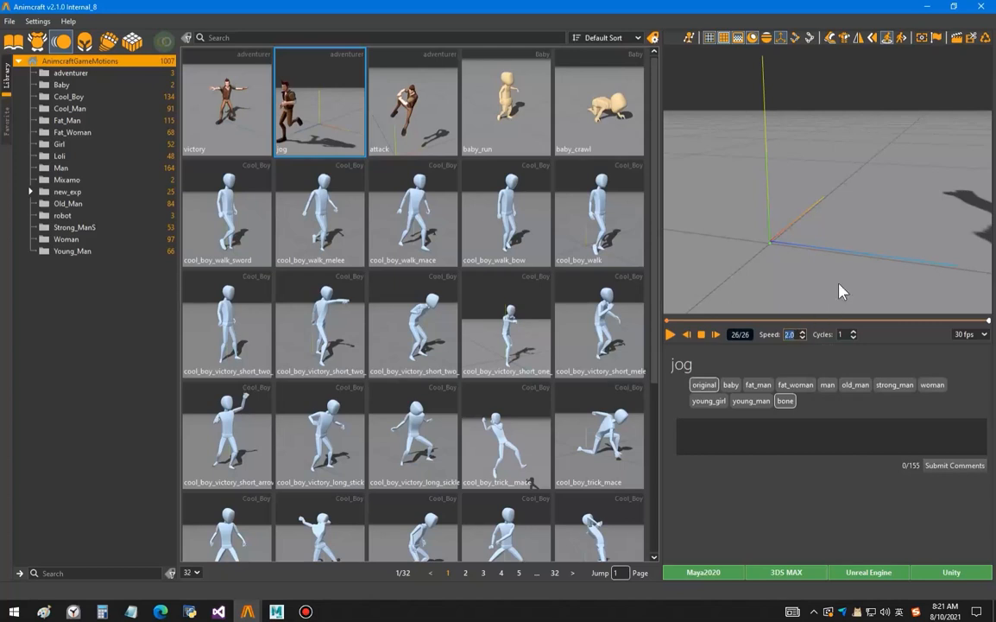
pyautogui.press('space')
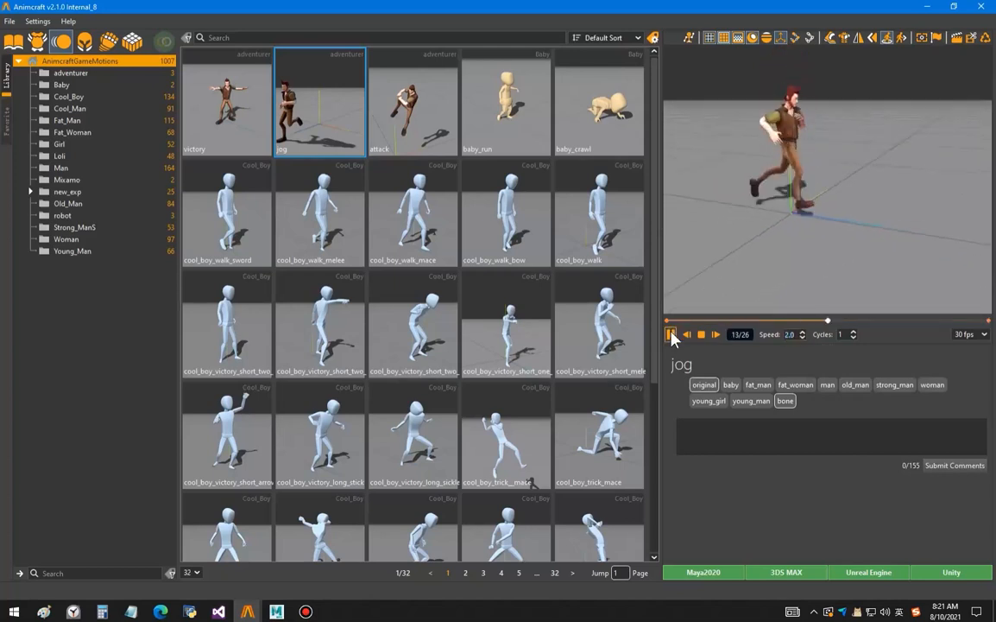
pyautogui.click(671, 334)
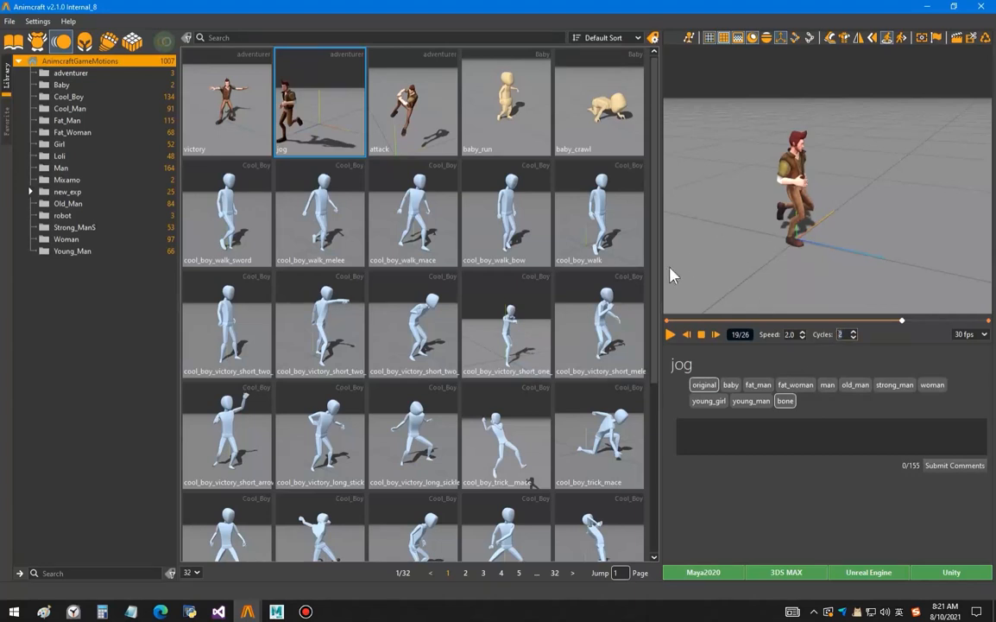
# Switch to Maya and reopen the recent AdvancedSkeletonSampleRig.ma scene without saving the current changes.
pyautogui.hotkey('alt', 'Tab')
pyautogui.click(10, 19)
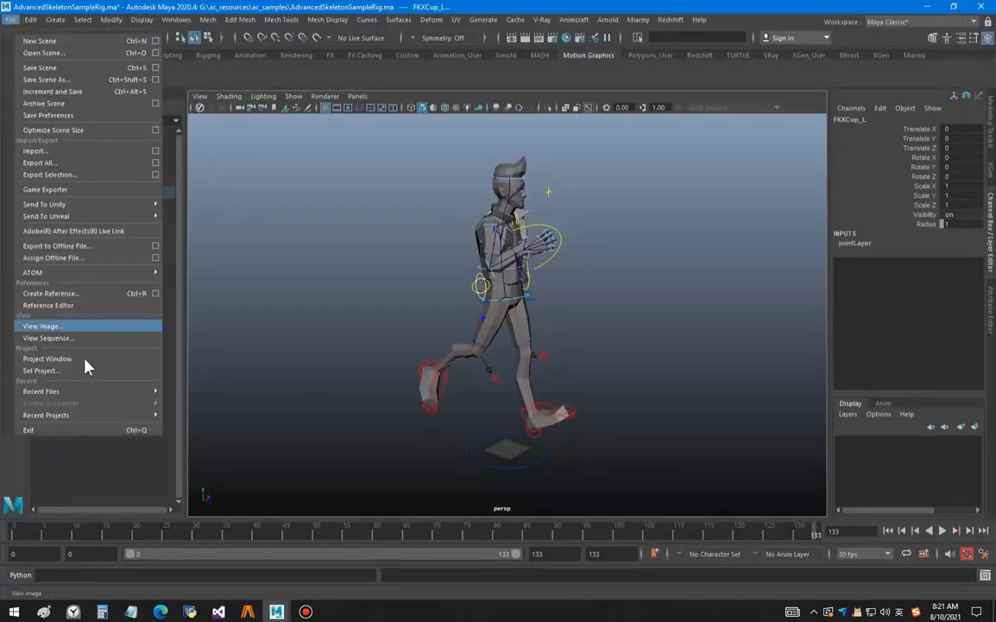
pyautogui.moveTo(80, 393)
pyautogui.click(218, 393)
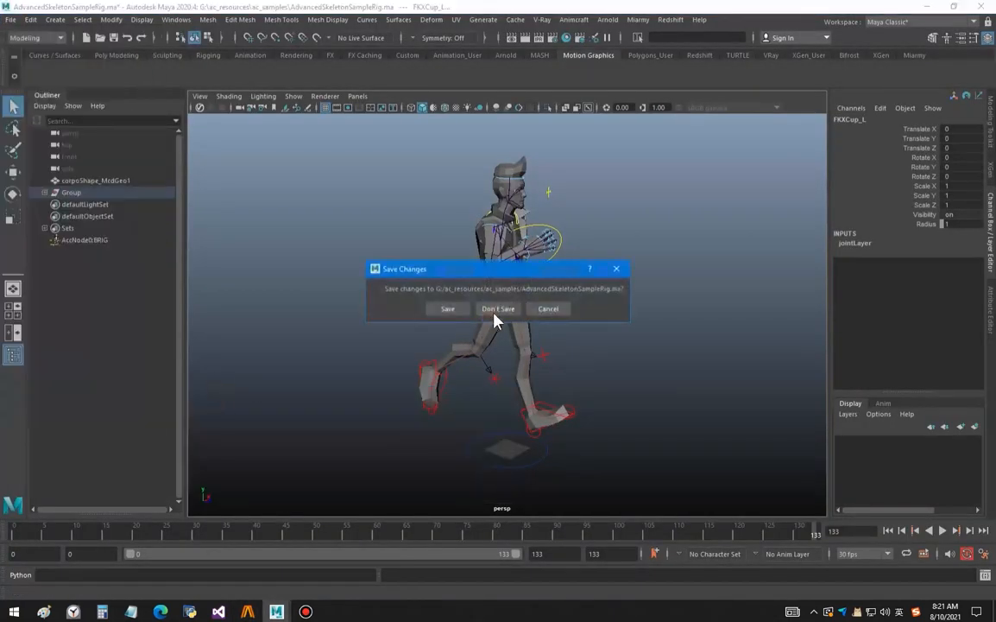
pyautogui.click(497, 309)
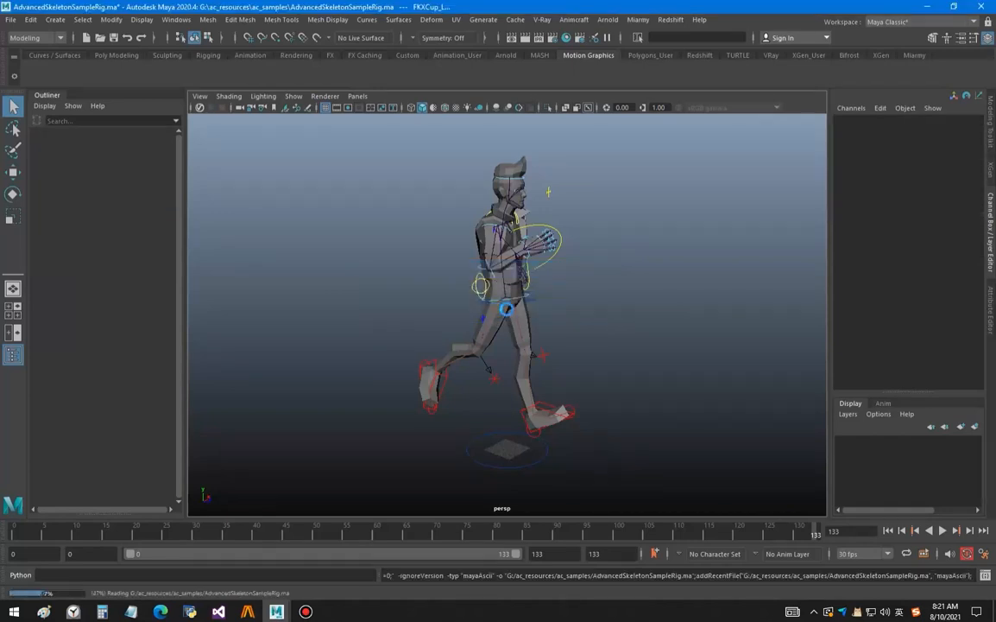
pyautogui.click(586, 23)
pyautogui.click(604, 37)
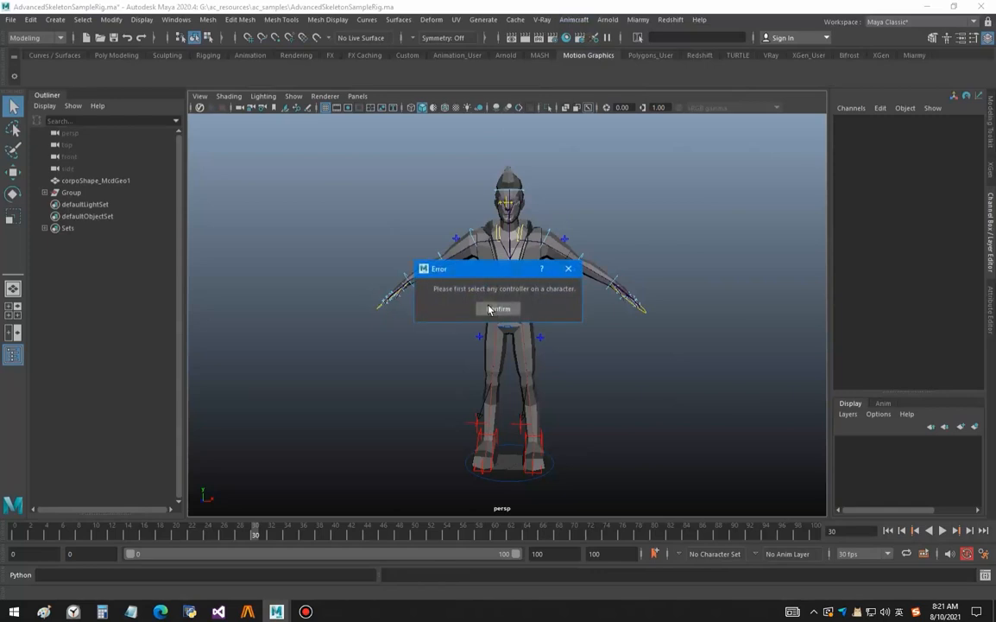
pyautogui.click(497, 308)
# Select the rig's root controller, open the Controller Mapping Editor for it, and move the editor clear of the character.
pyautogui.click(472, 303)
pyautogui.click(574, 22)
pyautogui.click(581, 41)
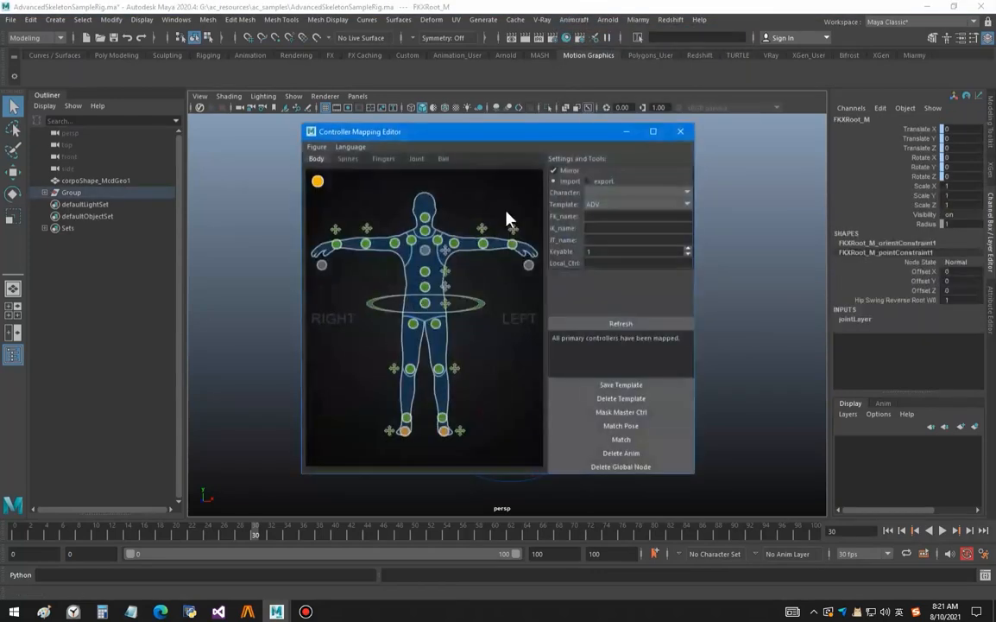
pyautogui.moveTo(516, 138); pyautogui.dragTo(282, 166)
# Match the rig's controllers with the ADV template, accept the prompts, close the mapping editor and switch back to Animcraft.
pyautogui.keyDown('alt'); pyautogui.moveTo(507, 324); pyautogui.dragTo(472, 321); pyautogui.keyUp('alt')
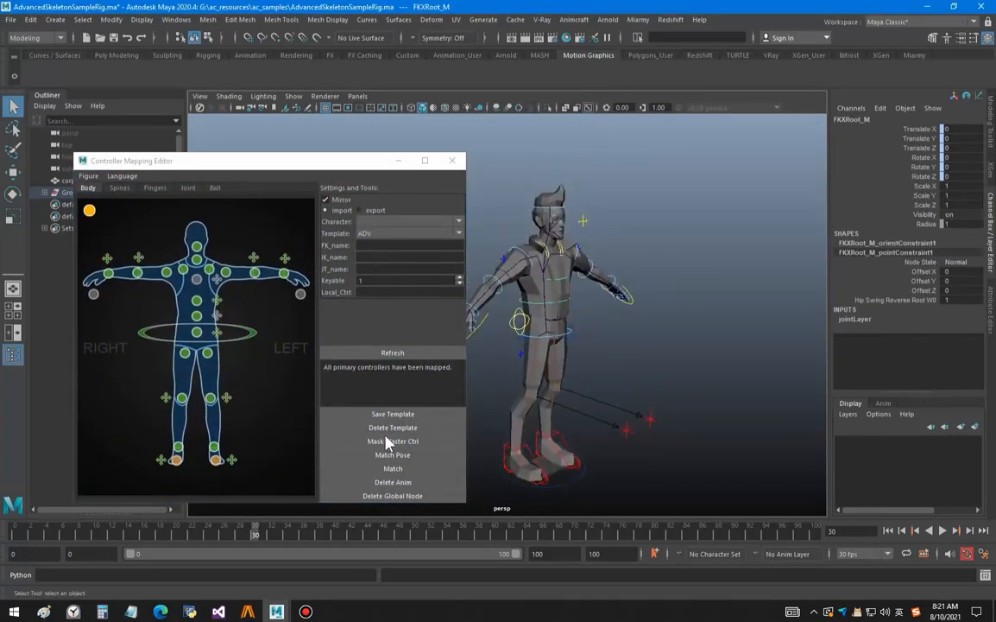
pyautogui.click(389, 468)
pyautogui.click(471, 306)
pyautogui.click(467, 310)
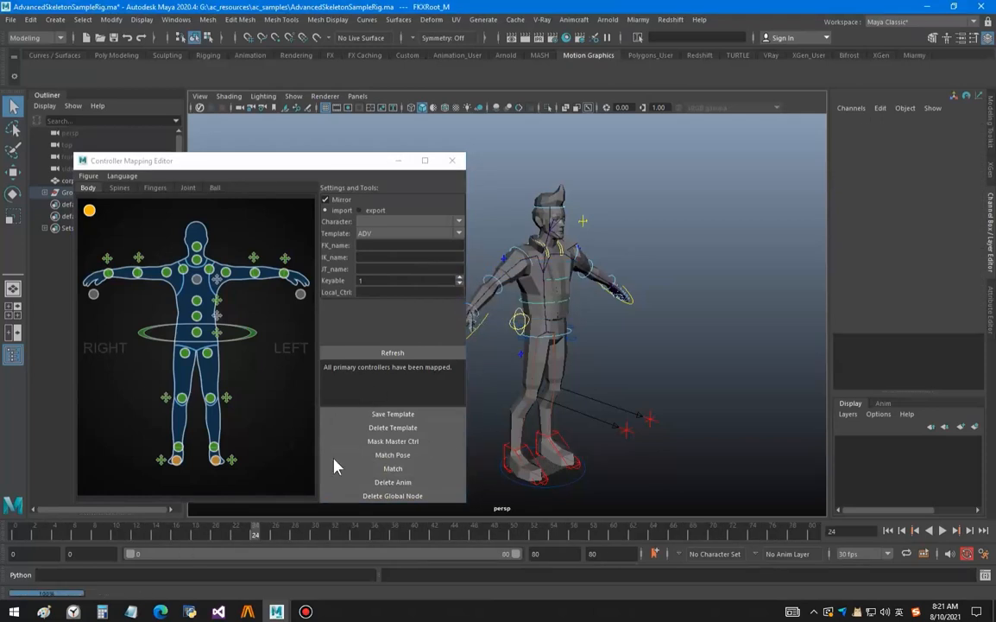
pyautogui.click(451, 161)
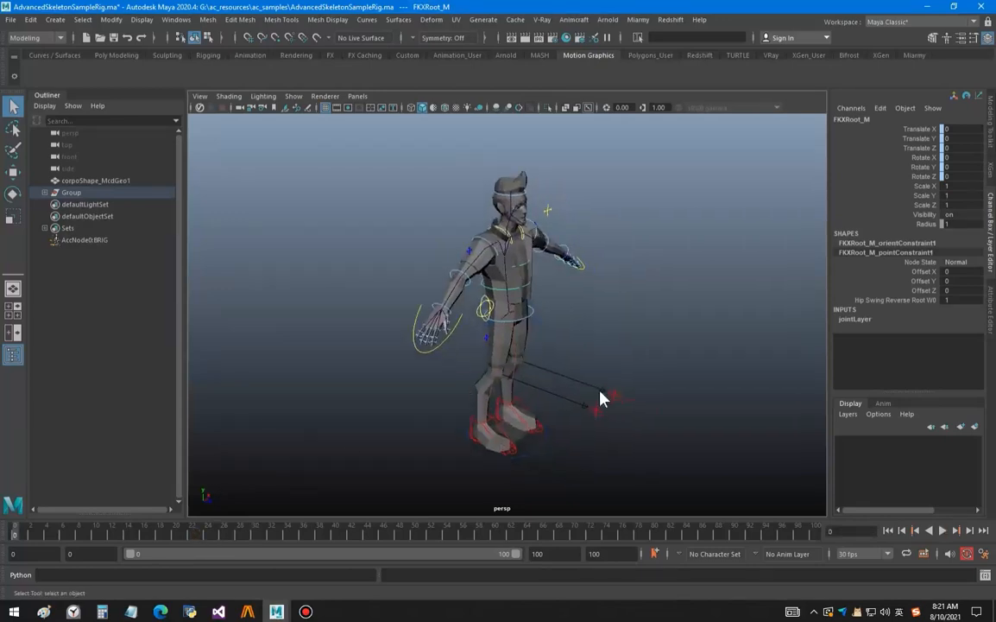
pyautogui.hotkey('alt', 'Tab')
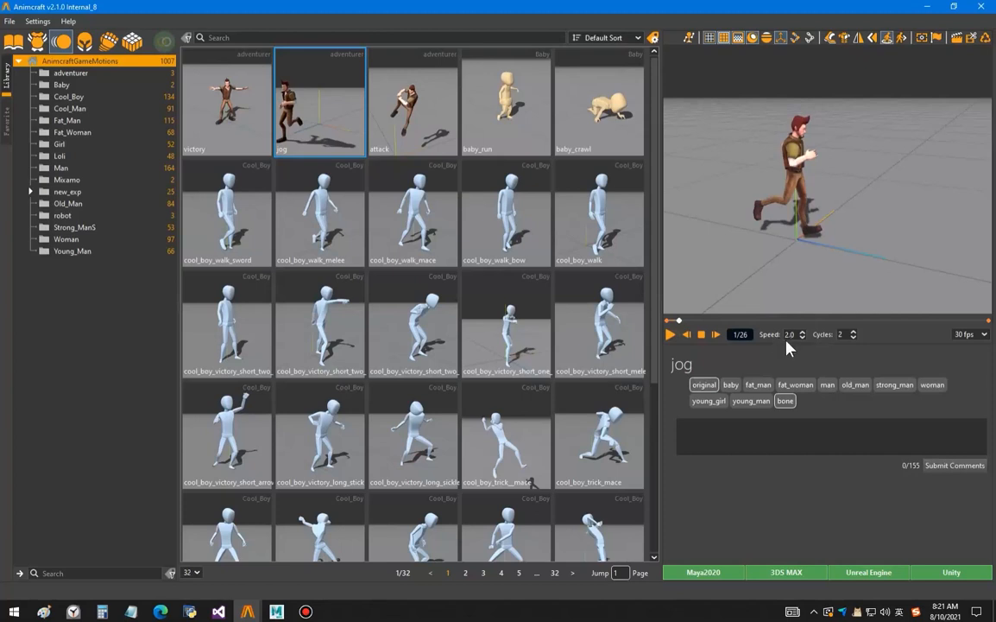
# Transfer the jog with its current speed and cycles to the matched rig in Maya2020, accepting the import prompts.
pyautogui.hotkey('alt', 'Tab')
pyautogui.moveTo(600, 361); pyautogui.dragTo(630, 433)
pyautogui.hotkey('alt', 'Tab')
pyautogui.click(696, 574)
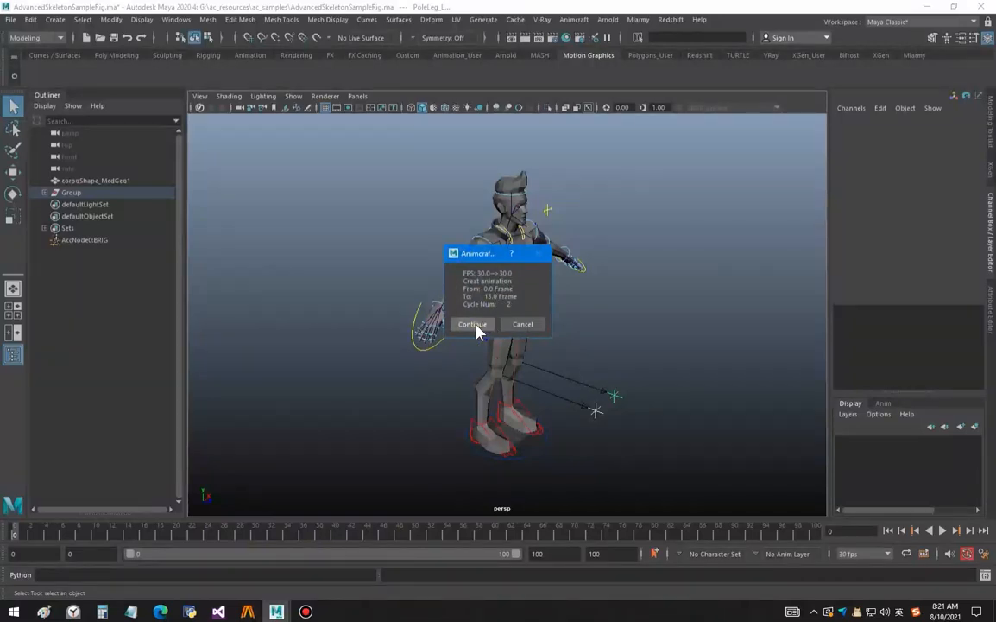
pyautogui.click(475, 325)
pyautogui.click(506, 307)
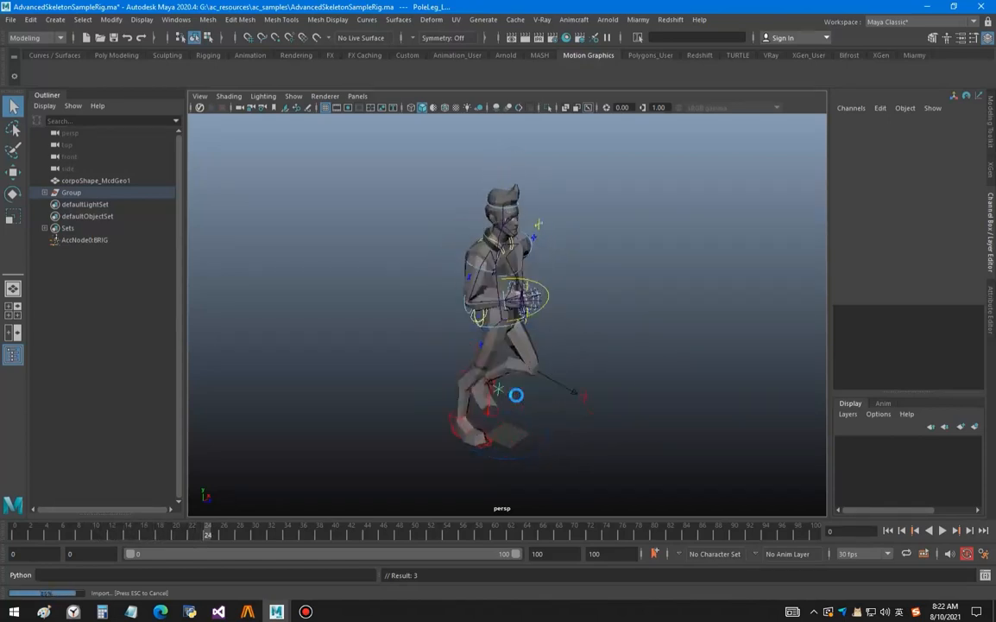
pyautogui.click(473, 308)
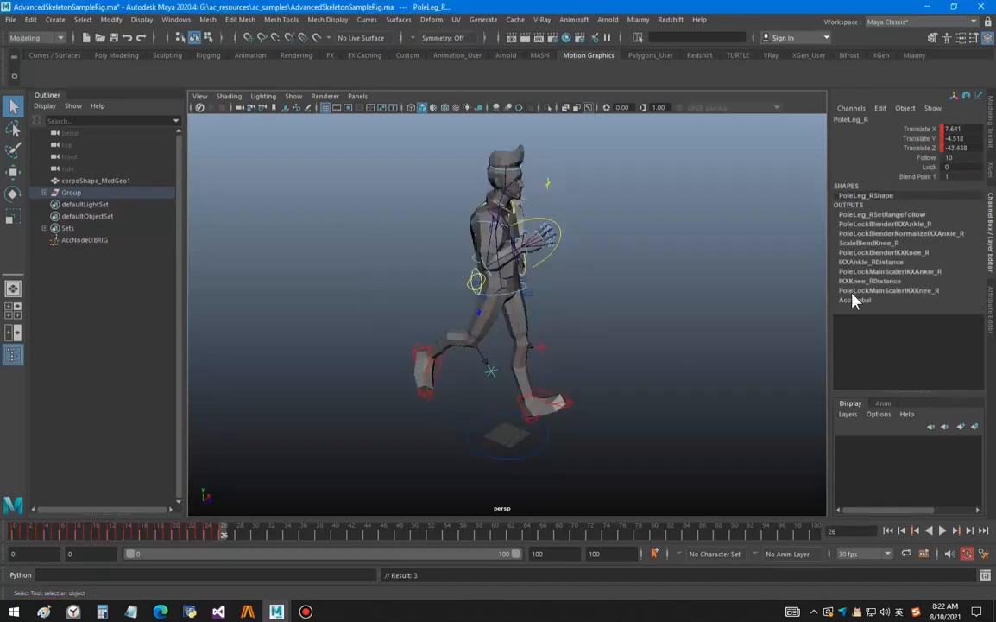
# Play the transferred jog in Maya and compare it with the speed and cycles set for it in Animcraft.
pyautogui.hotkey('alt', 'Tab')
pyautogui.hotkey('alt', 'Tab')
pyautogui.hotkey('alt', 'Tab')
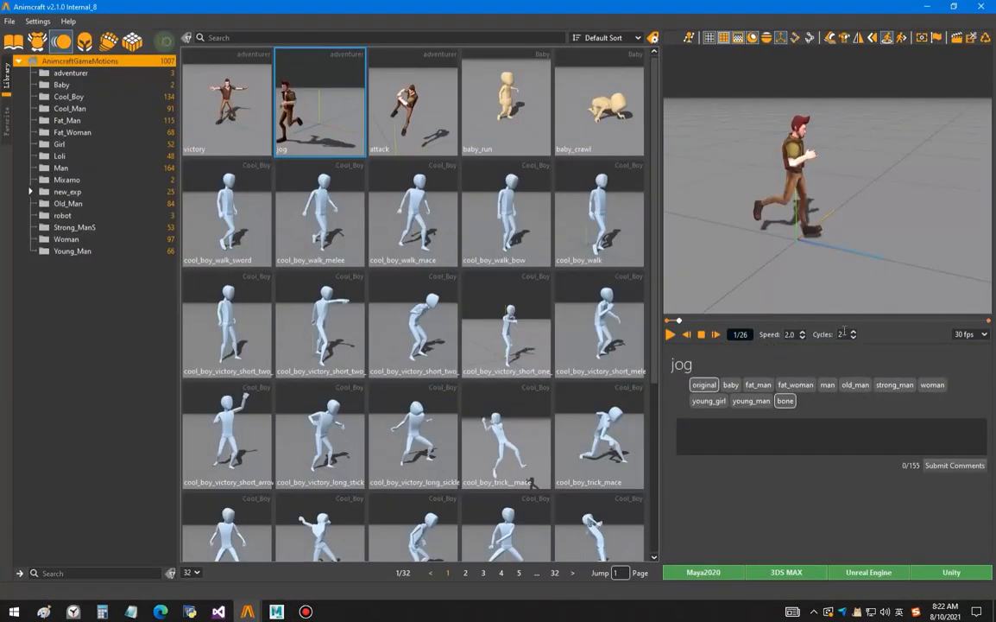
pyautogui.hotkey('alt', 'Tab')
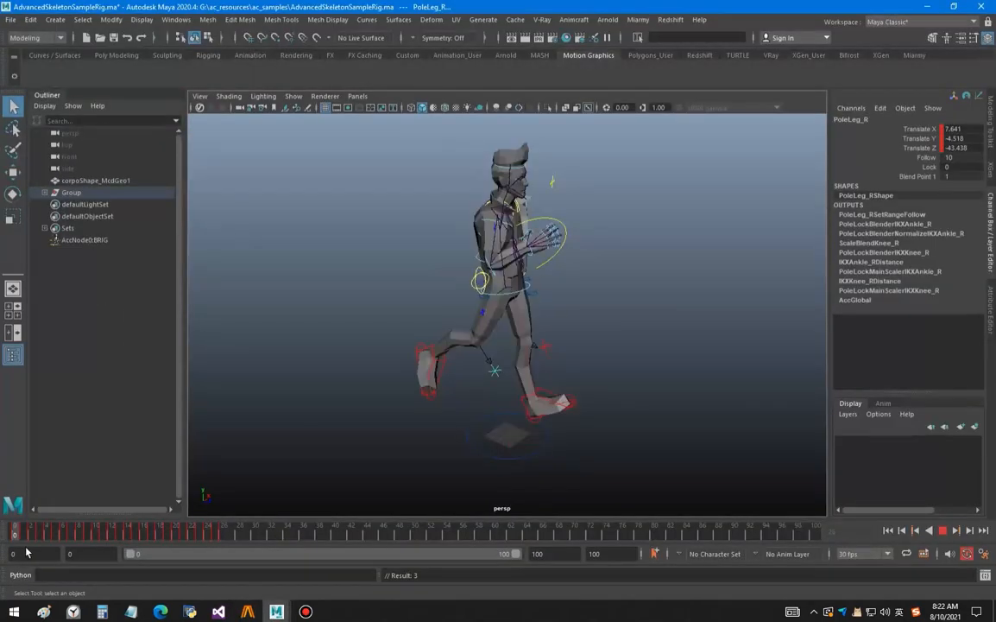
pyautogui.click(863, 242)
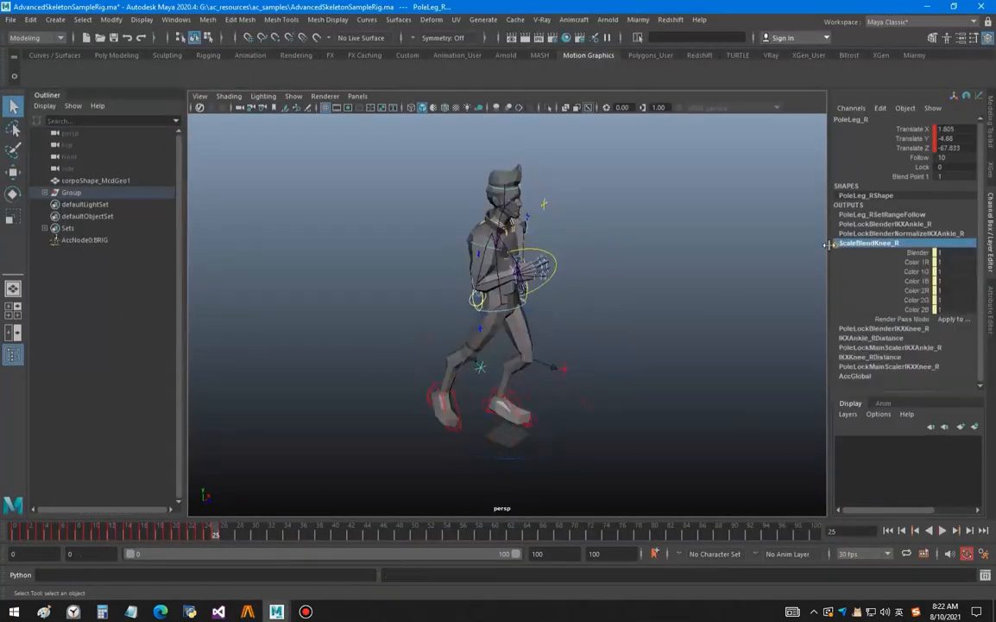
pyautogui.hotkey('alt', 'Tab')
pyautogui.hotkey('alt', 'Tab')
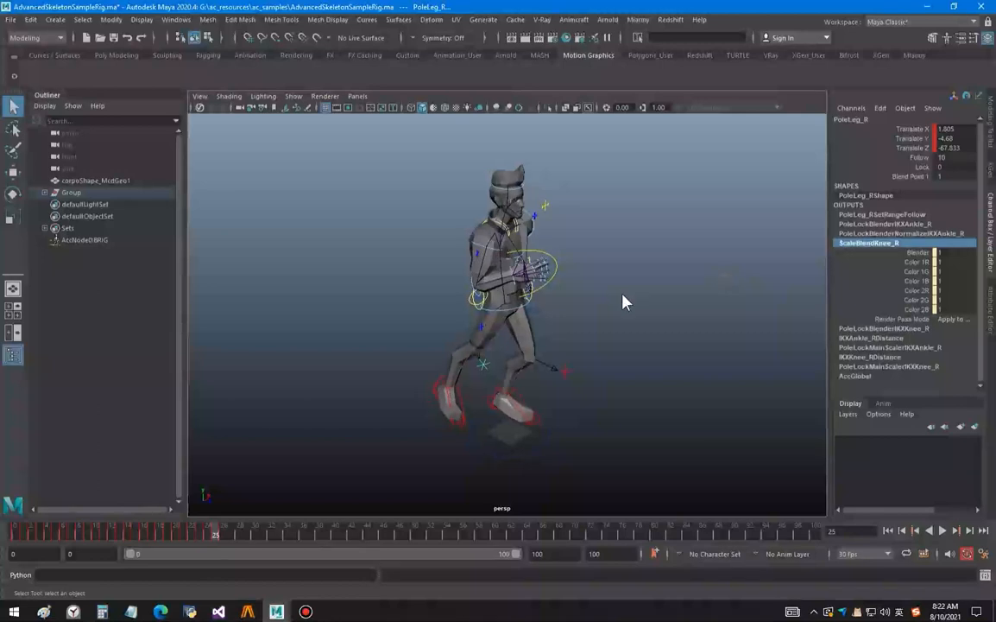
# Switch to Animcraft and look through the frame rates available for the jog without picking one.
pyautogui.hotkey('alt', 'Tab')
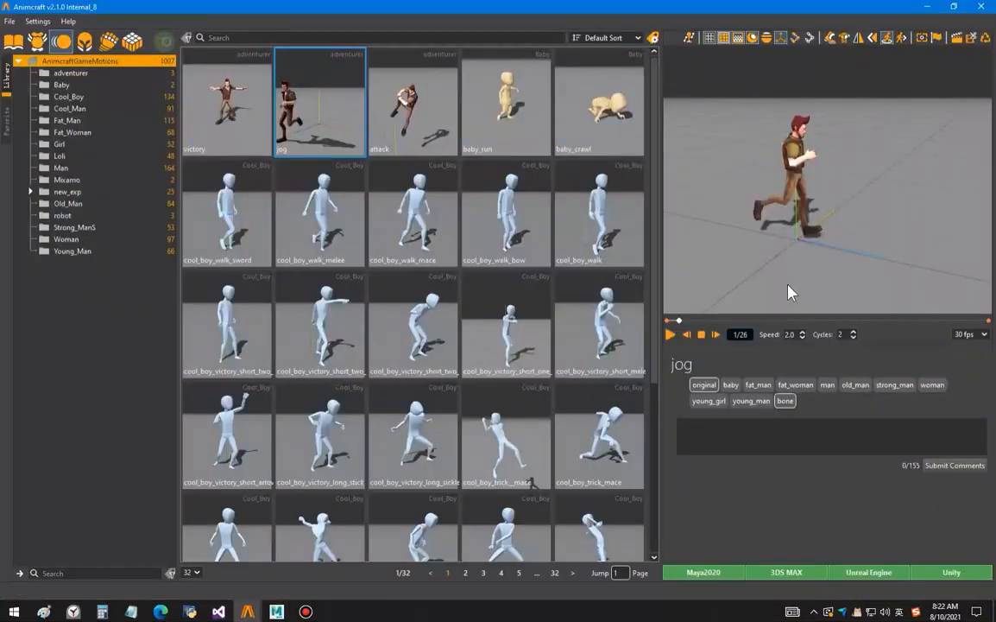
pyautogui.click(974, 336)
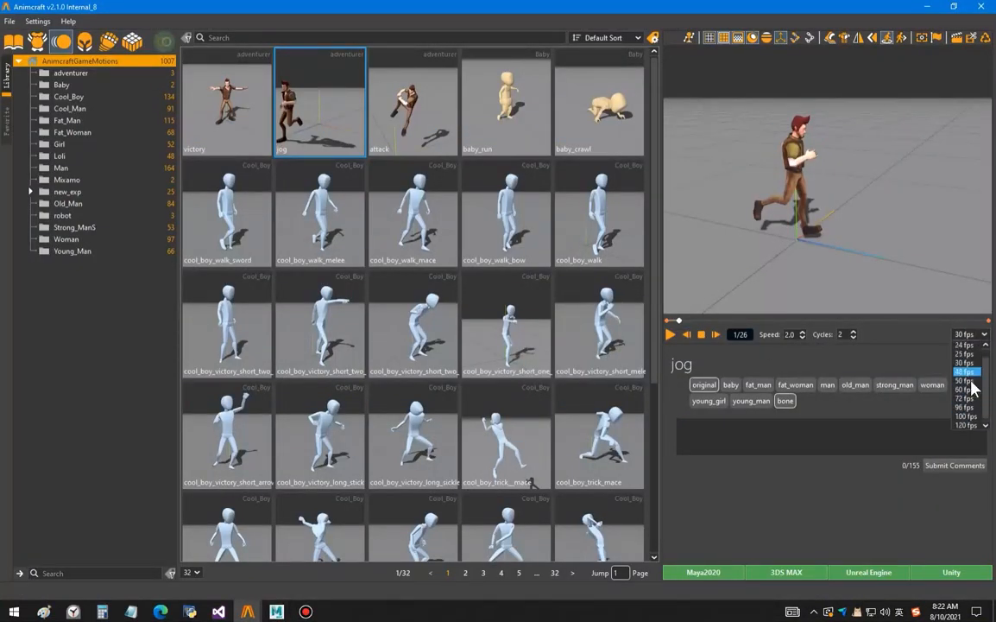
pyautogui.click(913, 337)
pyautogui.click(970, 336)
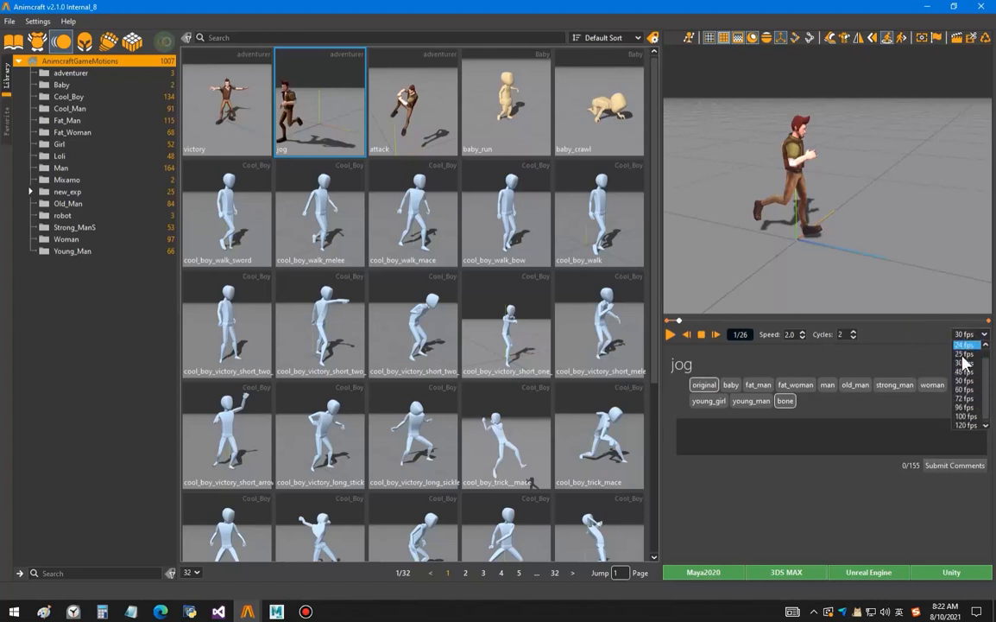
pyautogui.click(896, 329)
# Examine the animated rig in Maya, return to Animcraft and inspect the jog preview up close from the front.
pyautogui.click(277, 611)
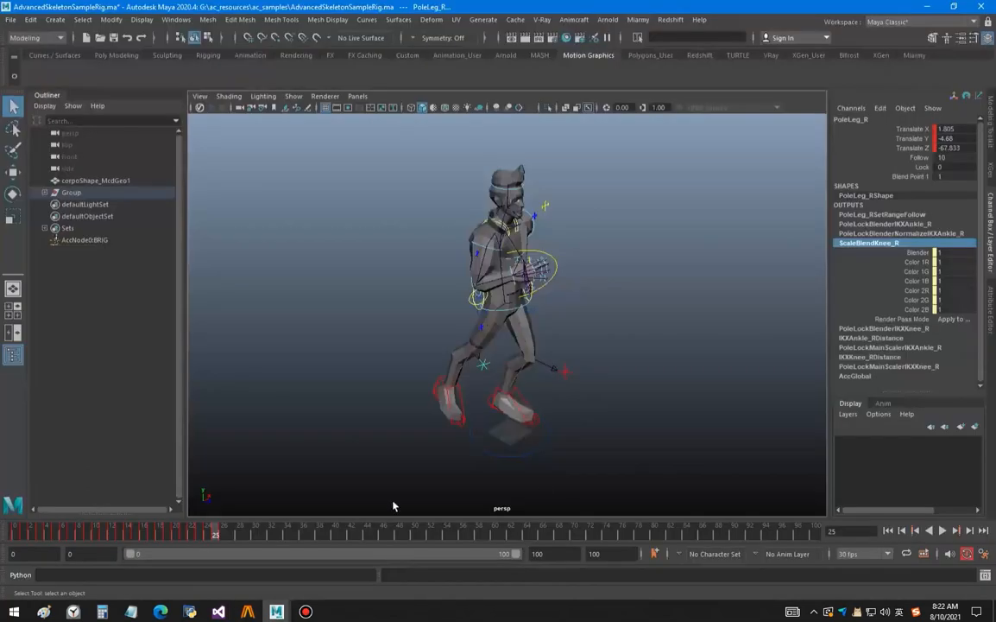
pyautogui.keyDown('alt'); pyautogui.moveTo(529, 377); pyautogui.dragTo(553, 349); pyautogui.keyUp('alt')
pyautogui.hotkey('alt', 'Tab')
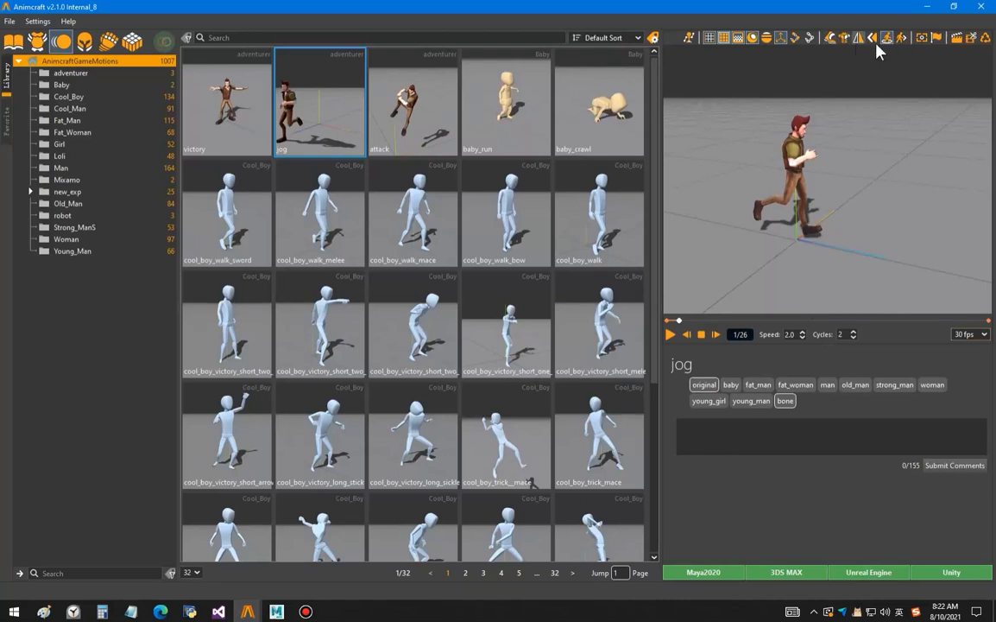
pyautogui.moveTo(854, 207); pyautogui.dragTo(837, 237)
pyautogui.scroll(5, 859, 236)
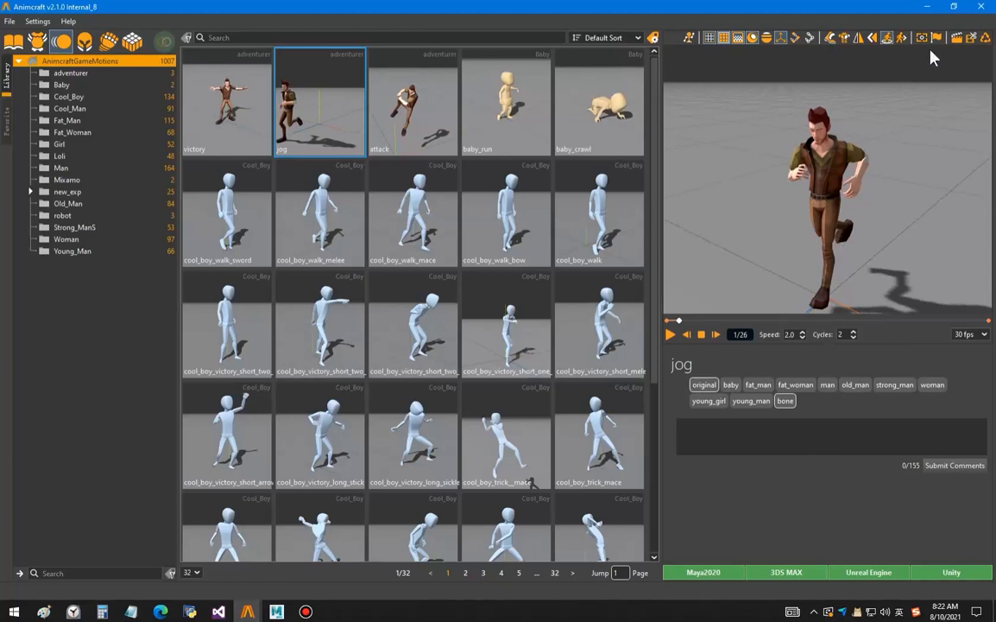
pyautogui.moveTo(802, 242); pyautogui.dragTo(878, 245)
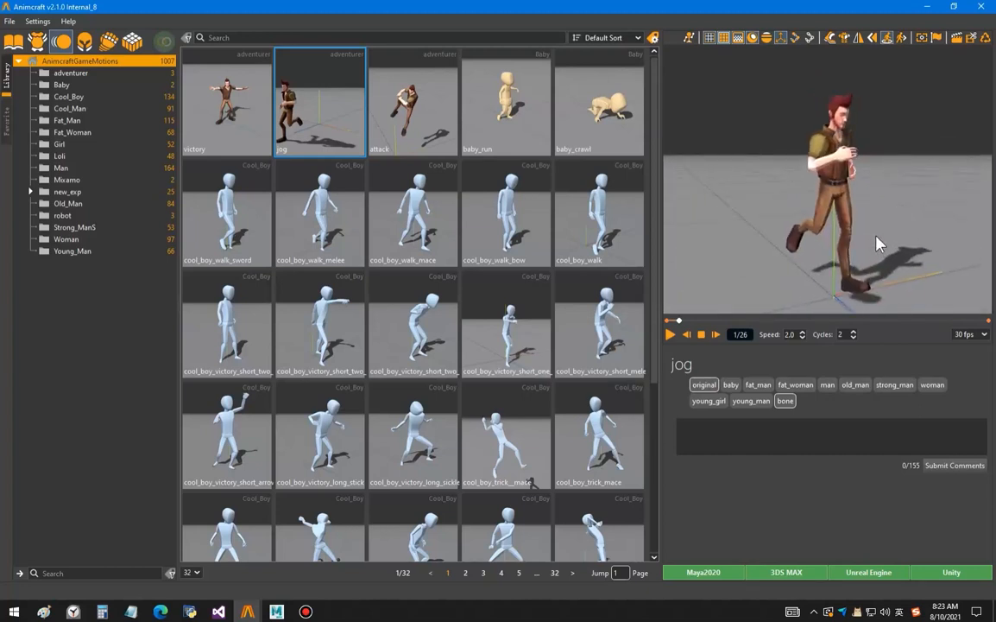